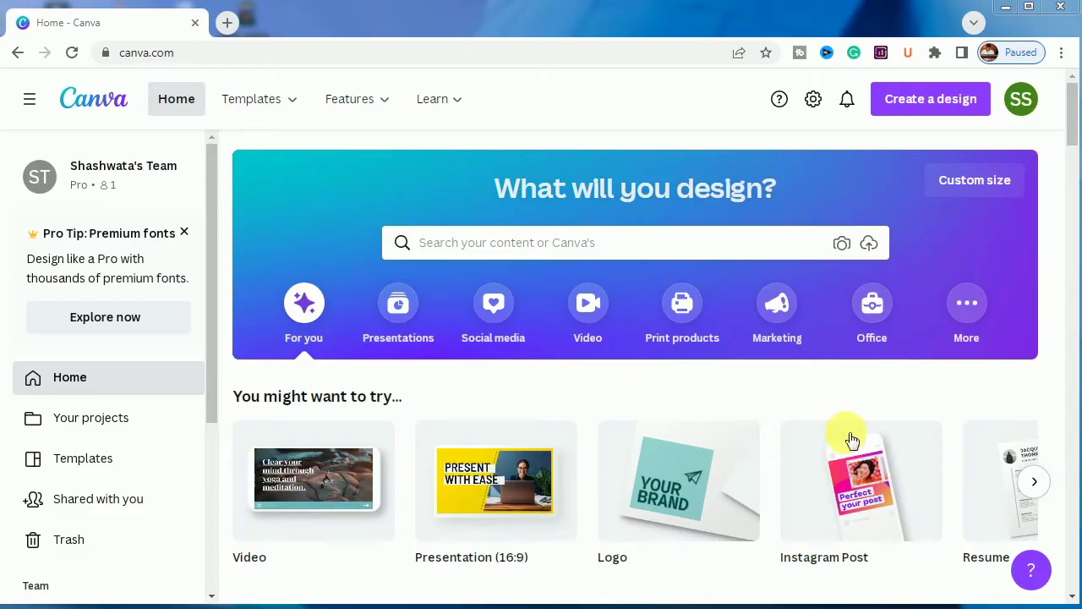
- Create a blank 1080 × 1080 Instagram Post design from the Canva home page
mouse_move(856, 461)
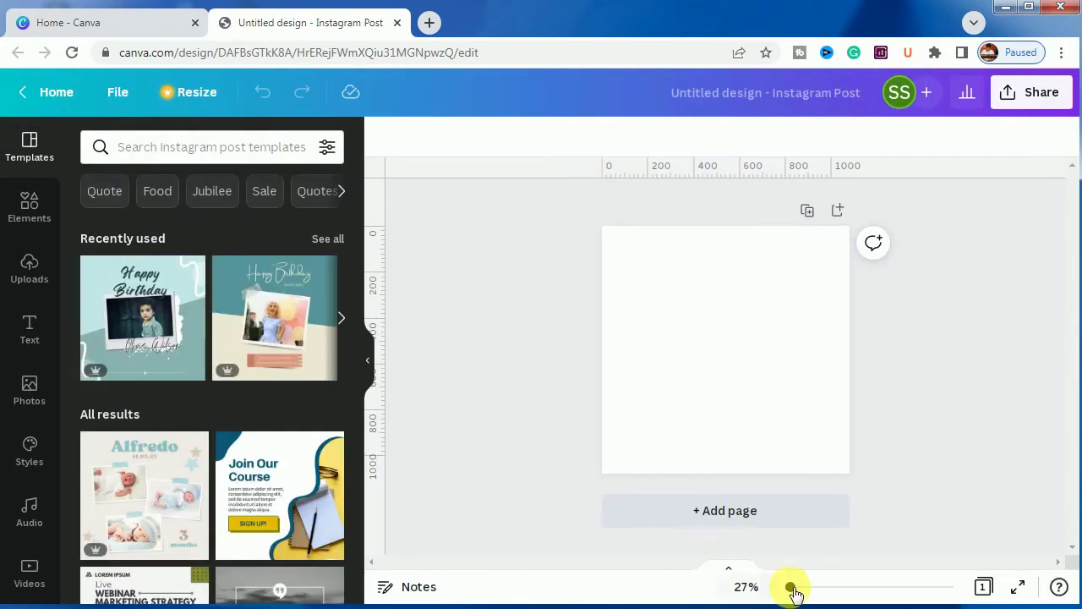
left_click_drag(793, 588, 798, 589)
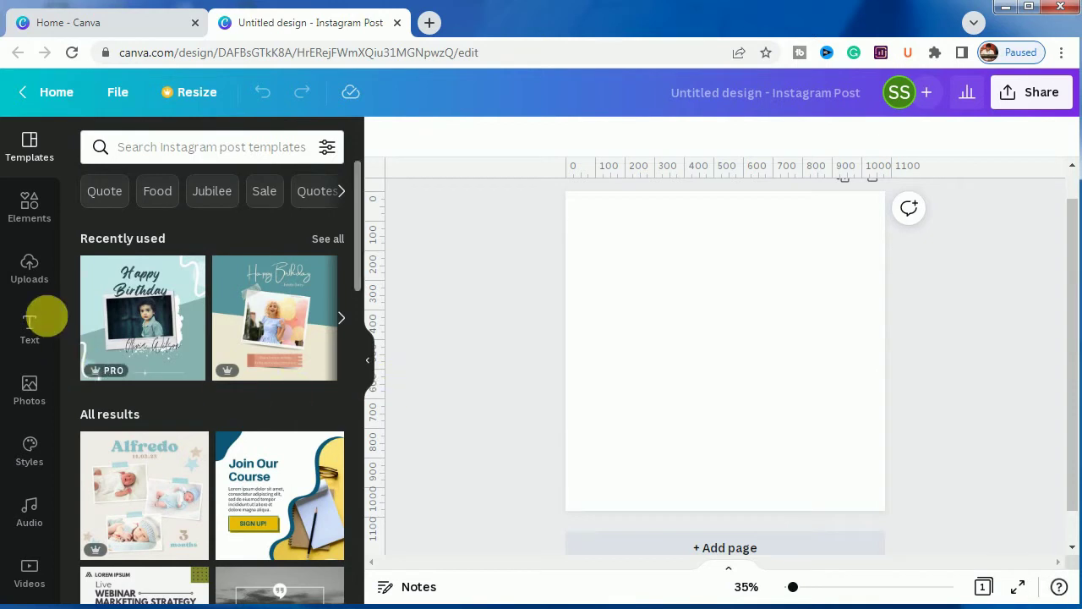
- Search Elements for 'gradient' graphics and add the teal-to-purple gradient to the page
left_click(32, 218)
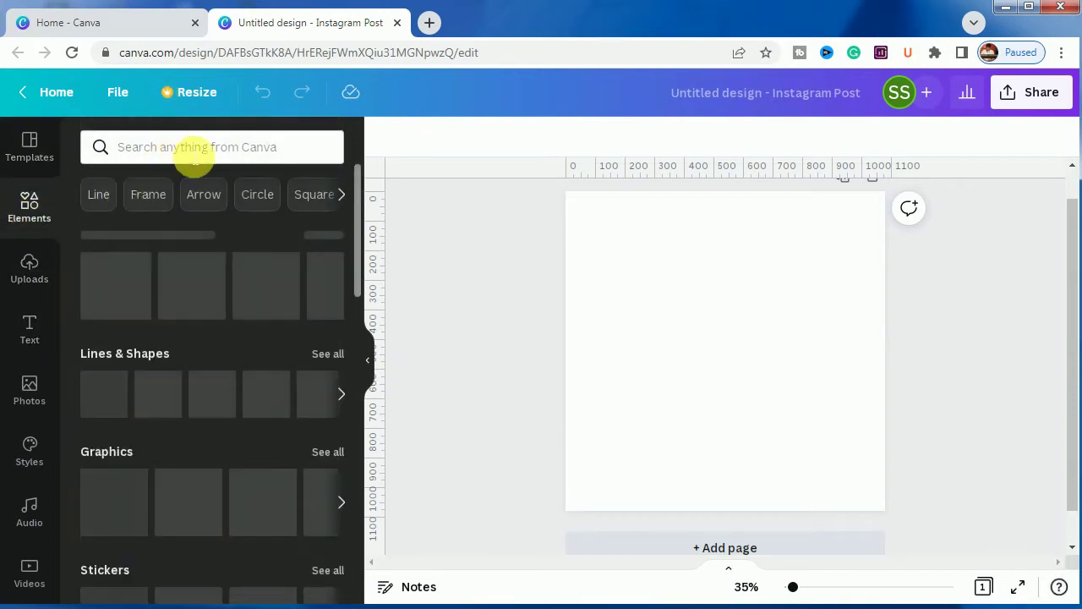
left_click(193, 150)
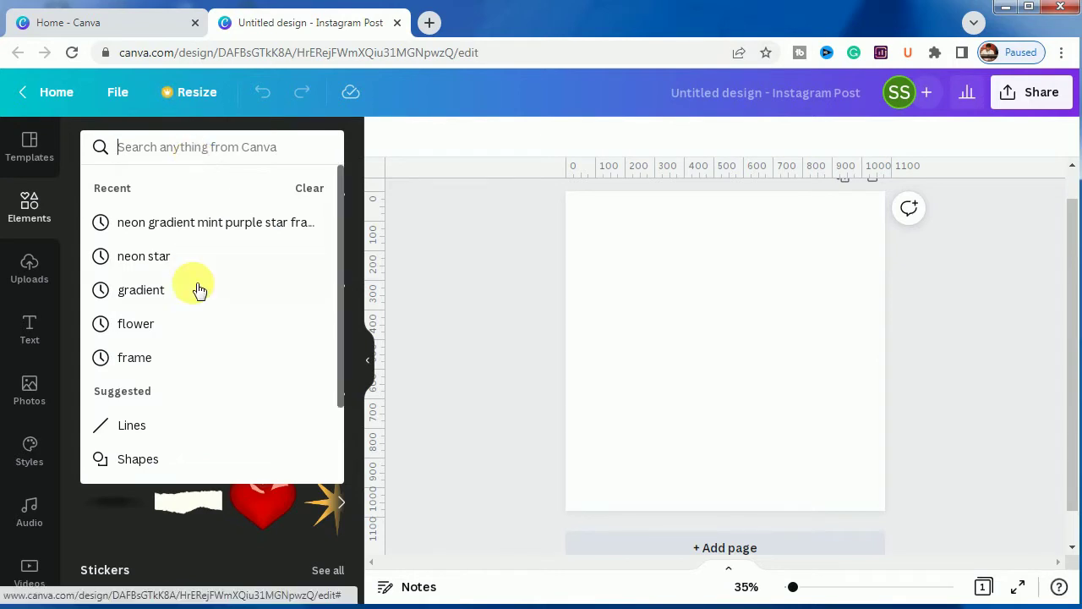
left_click(303, 296)
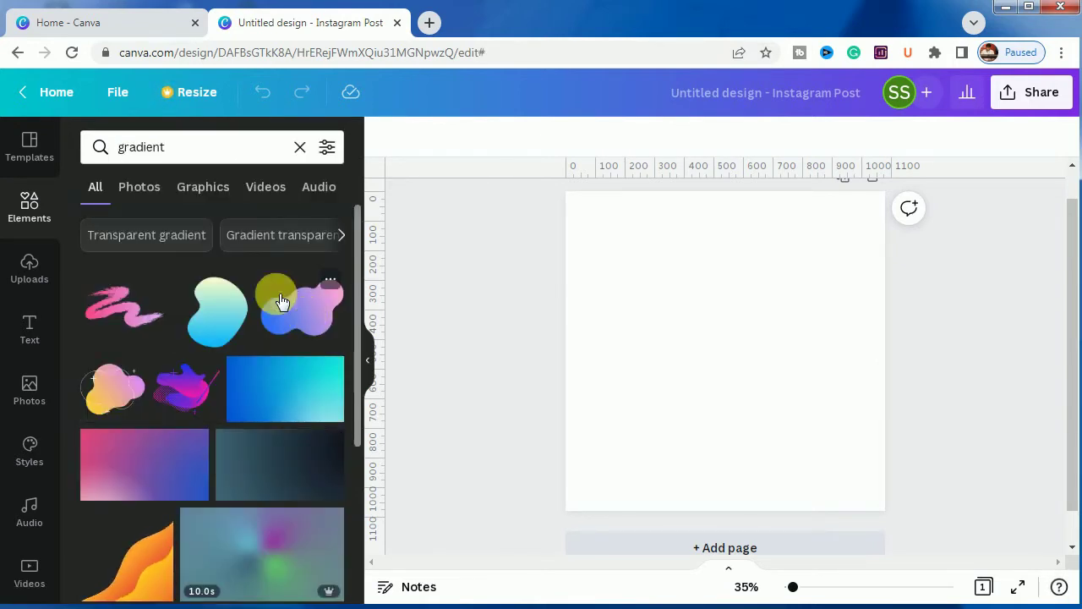
left_click(224, 194)
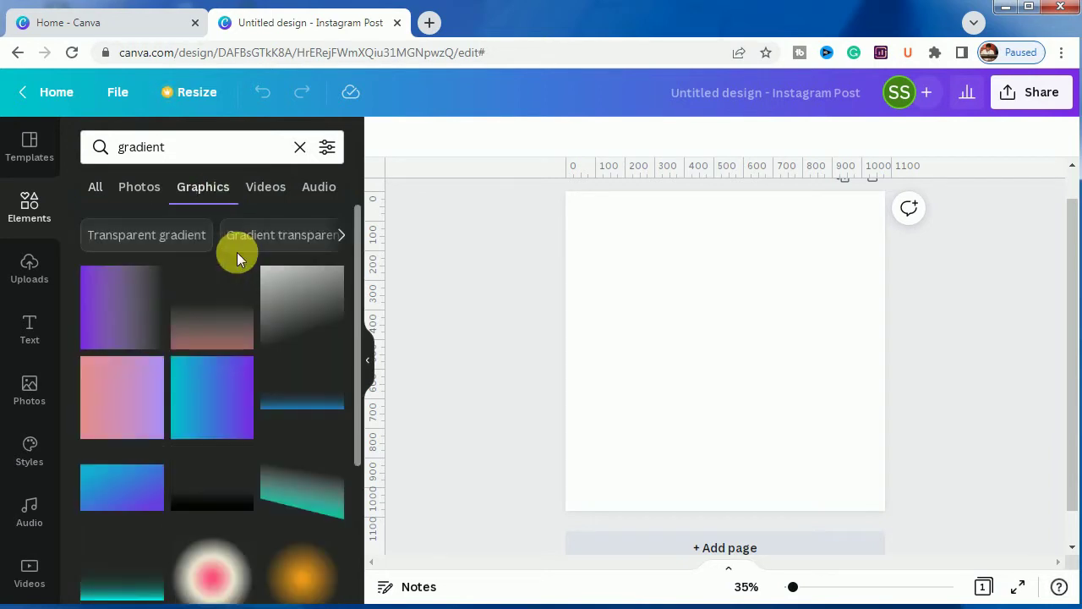
left_click(216, 404)
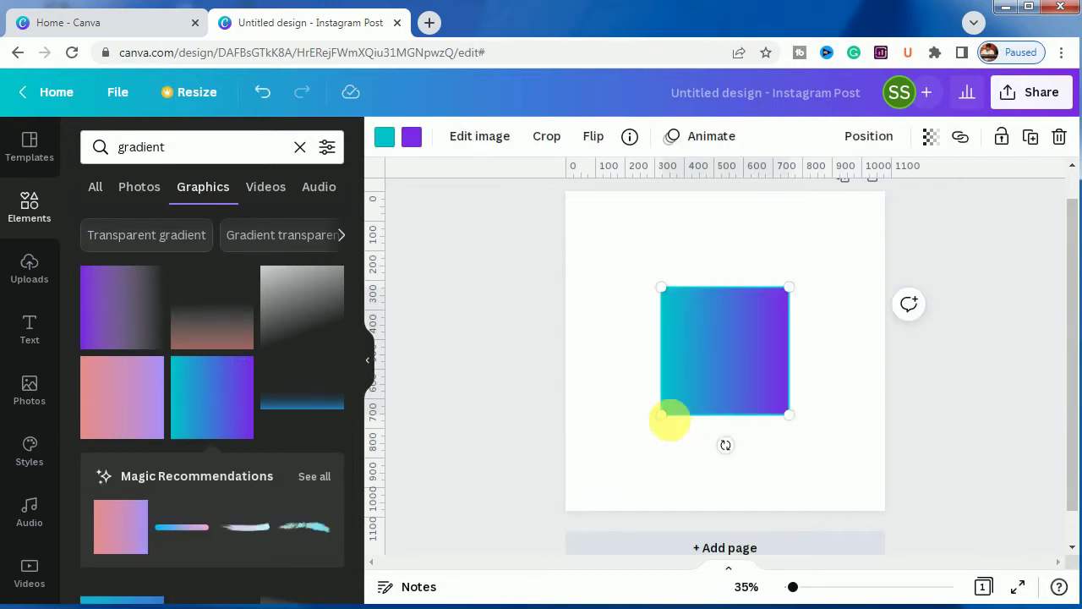
- Stretch the gradient by its corners to cover the whole 1080 × 1080 page
left_click_drag(668, 418, 564, 509)
left_click_drag(795, 293, 919, 233)
left_click(918, 326)
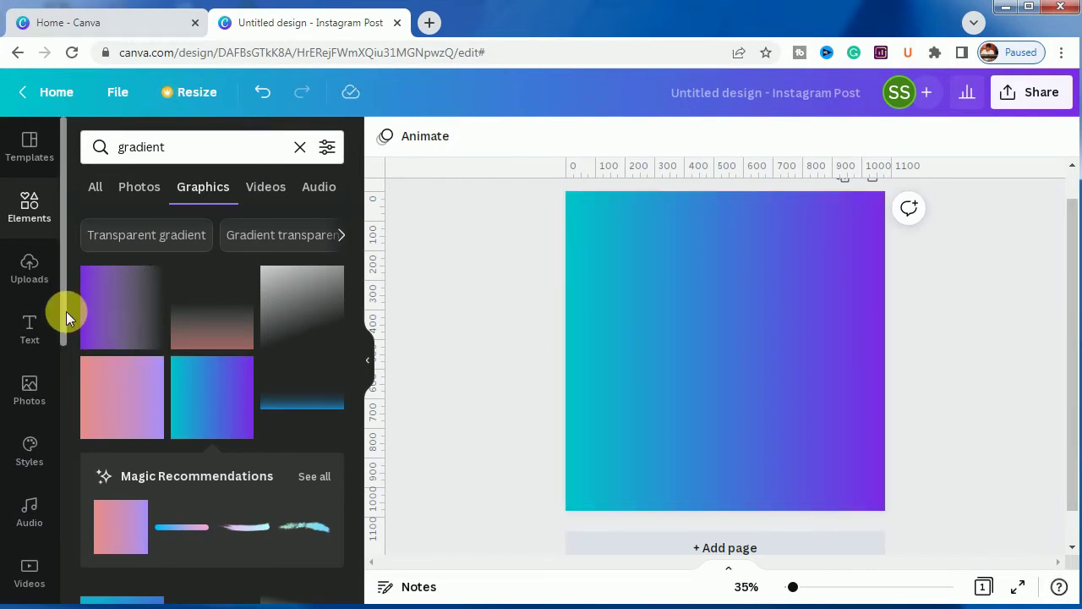
- Search stock photos for 'asian woman singer' and browse down to the orange-backdrop singer photo
left_click(29, 387)
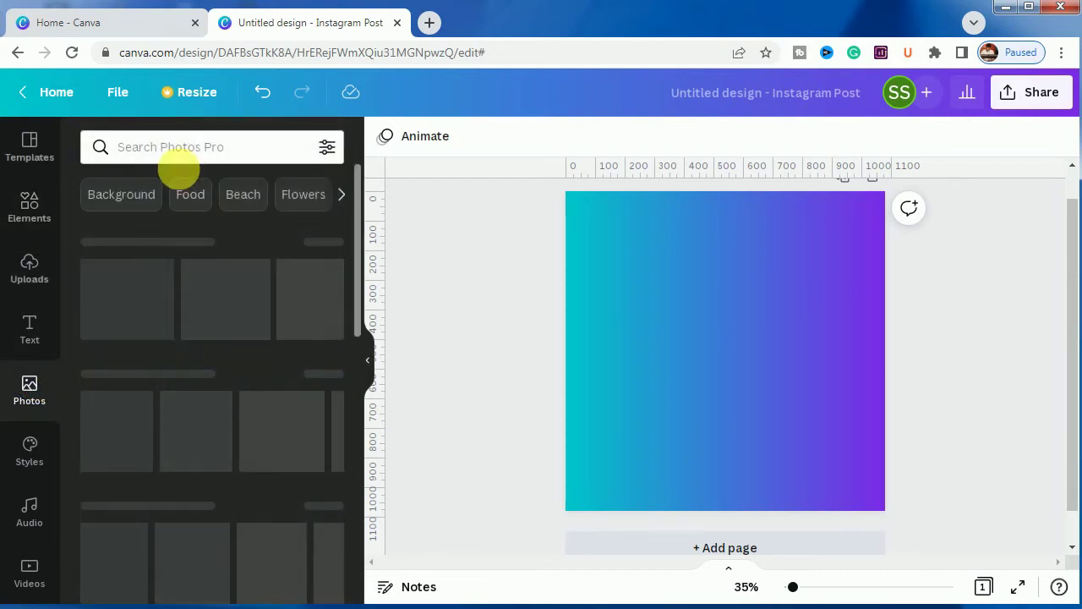
left_click(184, 147)
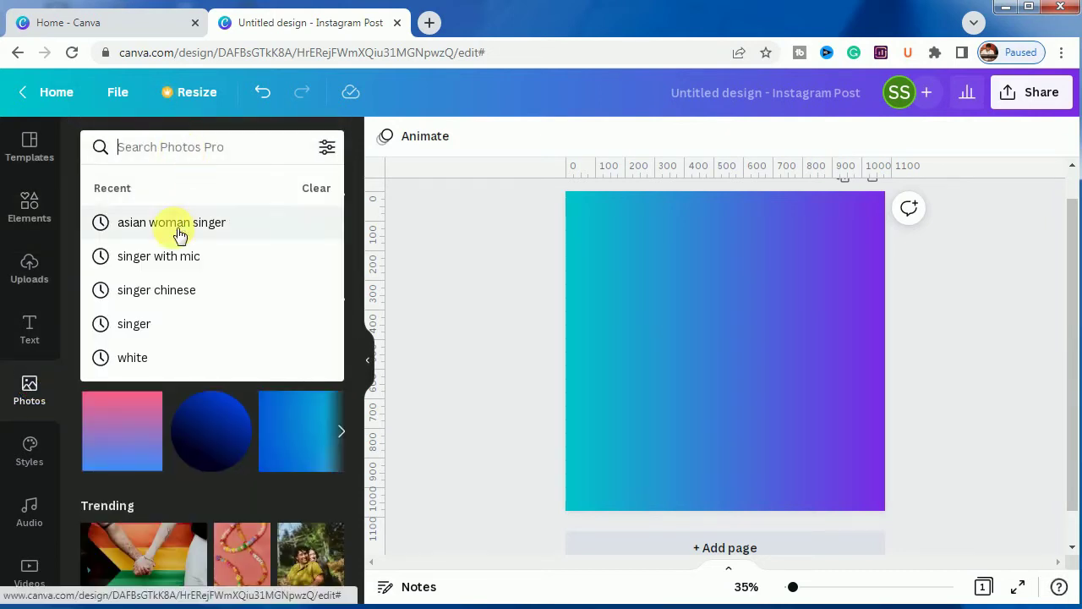
left_click(234, 236)
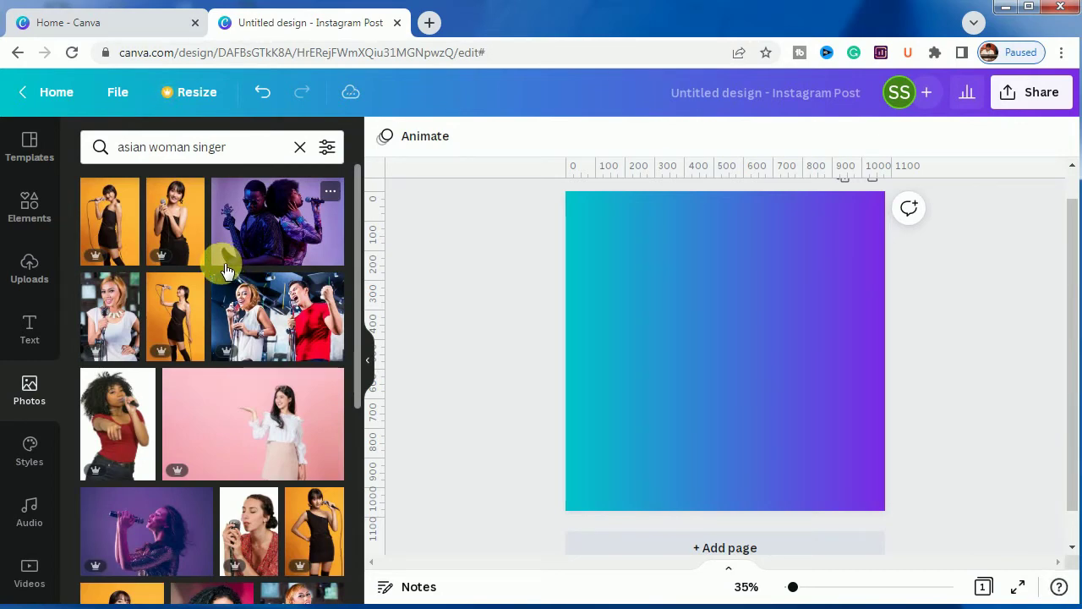
scroll(220, 304, "down", 3)
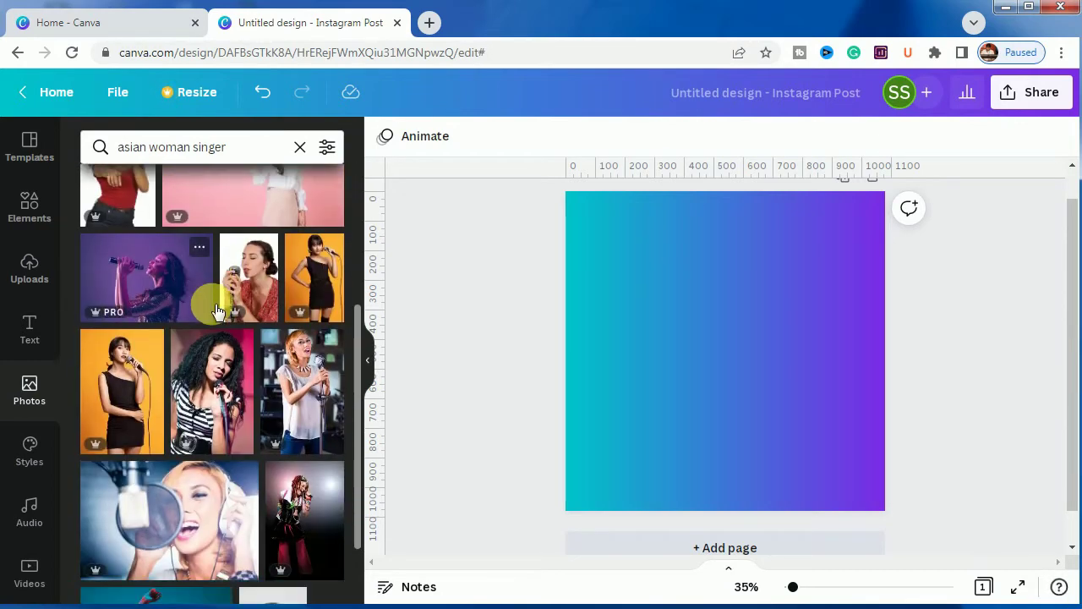
scroll(217, 311, "down", 8)
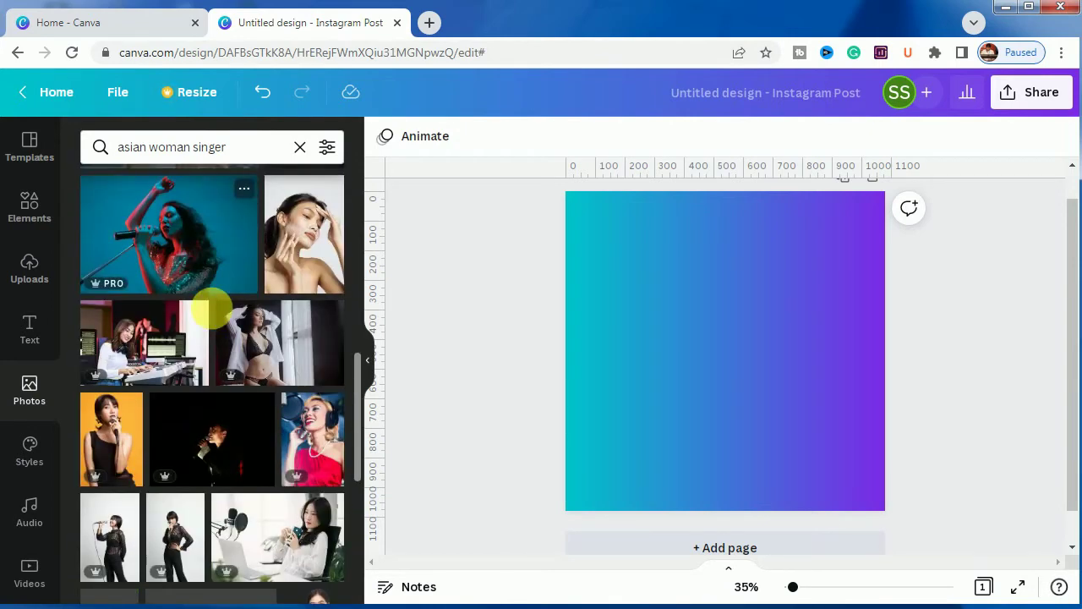
scroll(211, 312, "down", 5)
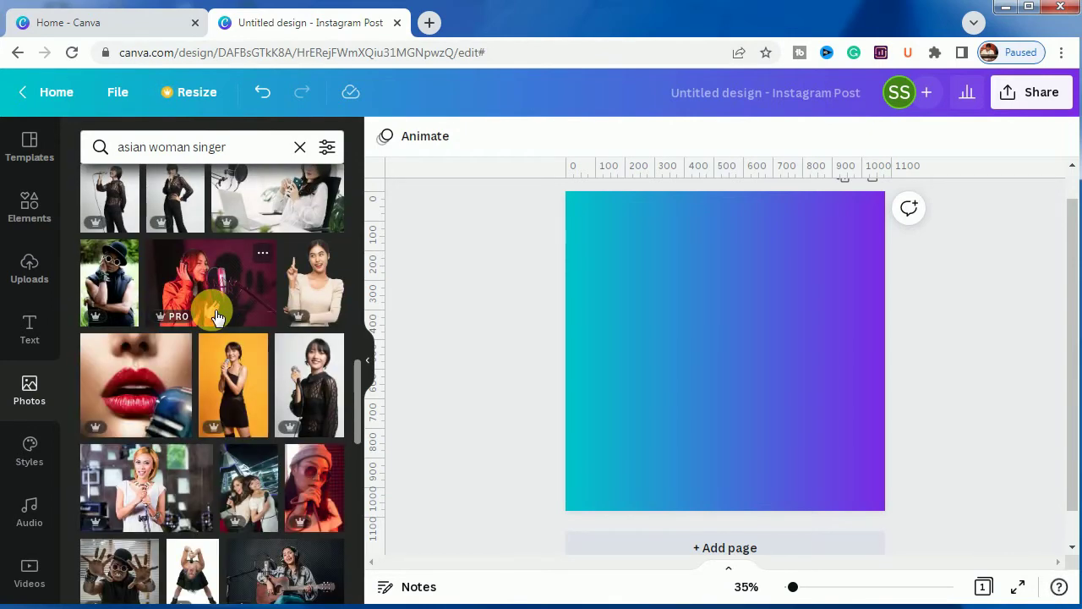
scroll(216, 314, "down", 7)
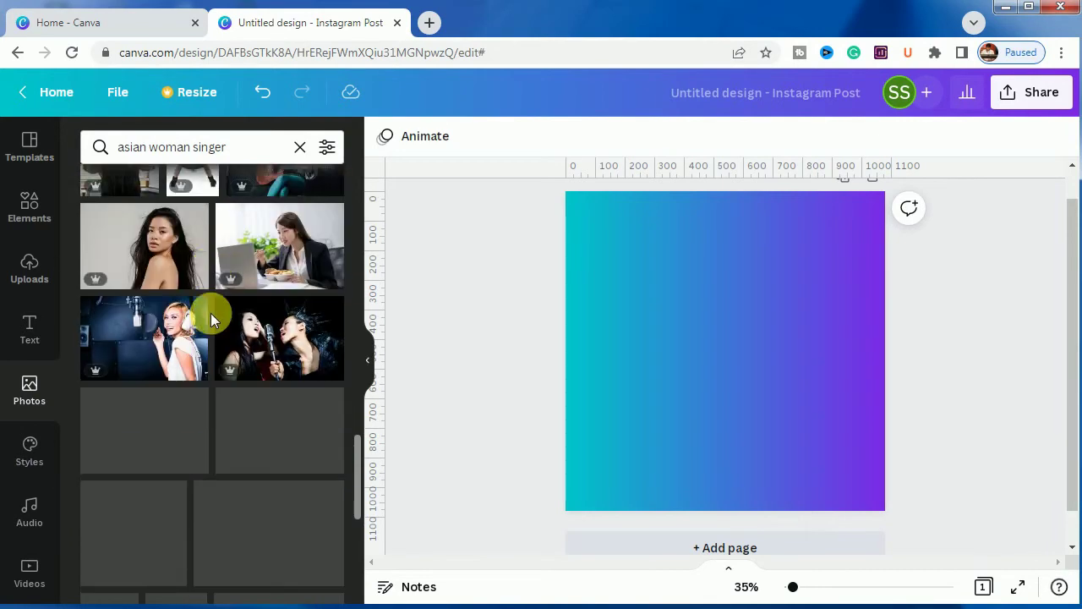
scroll(211, 313, "down", 2)
scroll(213, 317, "down", 3)
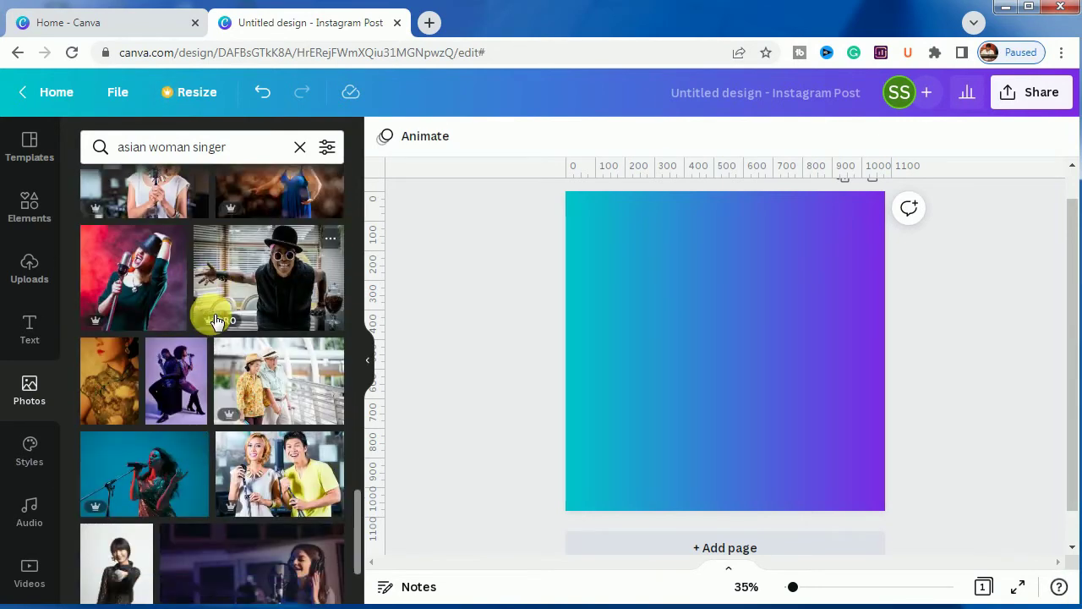
scroll(213, 317, "down", 3)
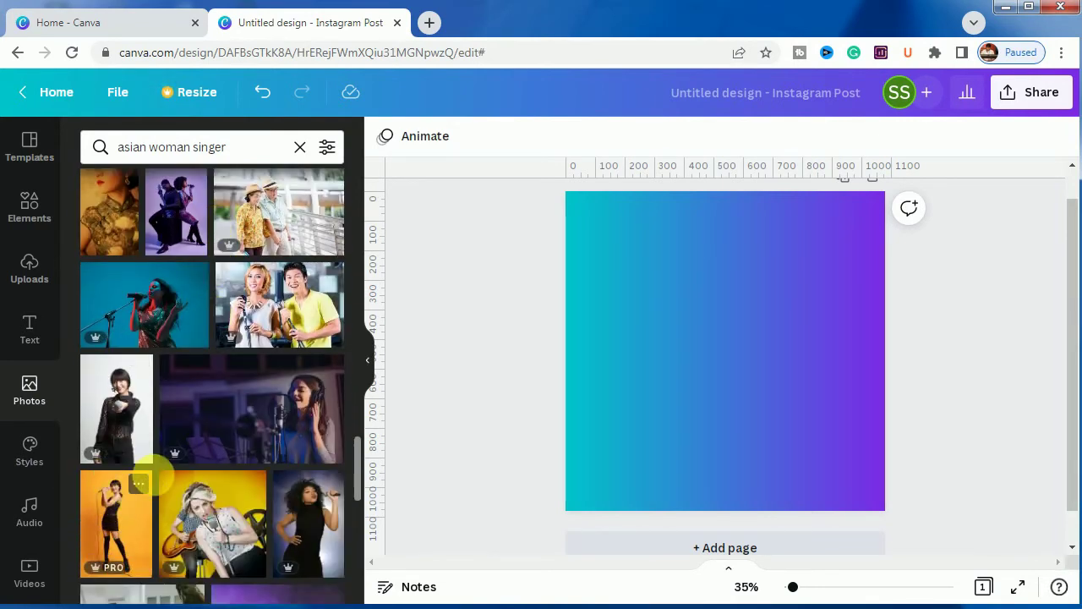
scroll(156, 481, "down", 3)
scroll(158, 483, "down", 3)
scroll(158, 486, "down", 3)
scroll(154, 483, "down", 6)
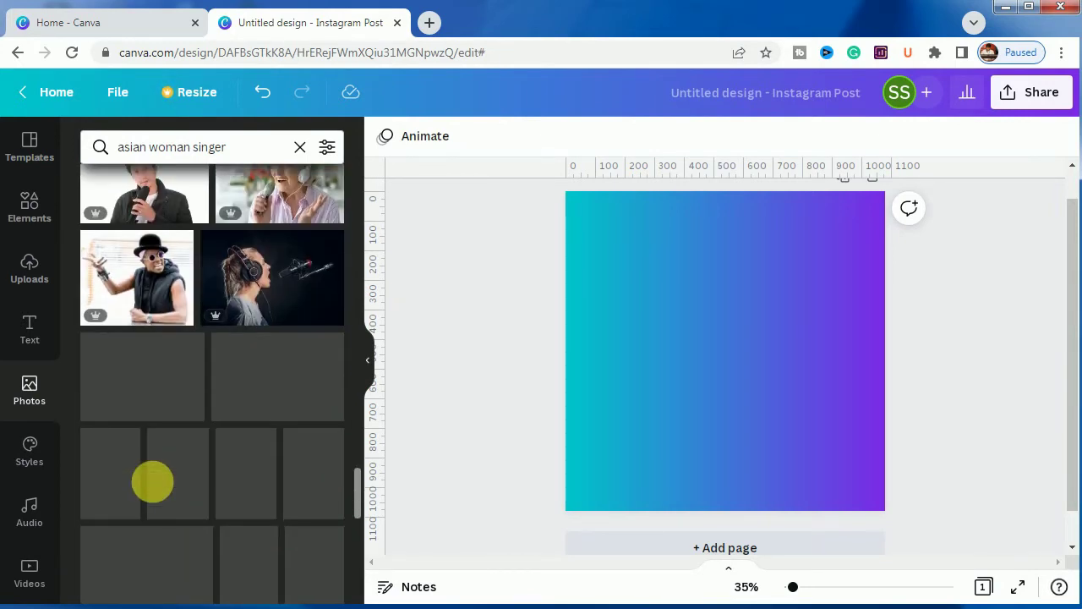
scroll(157, 489, "down", 3)
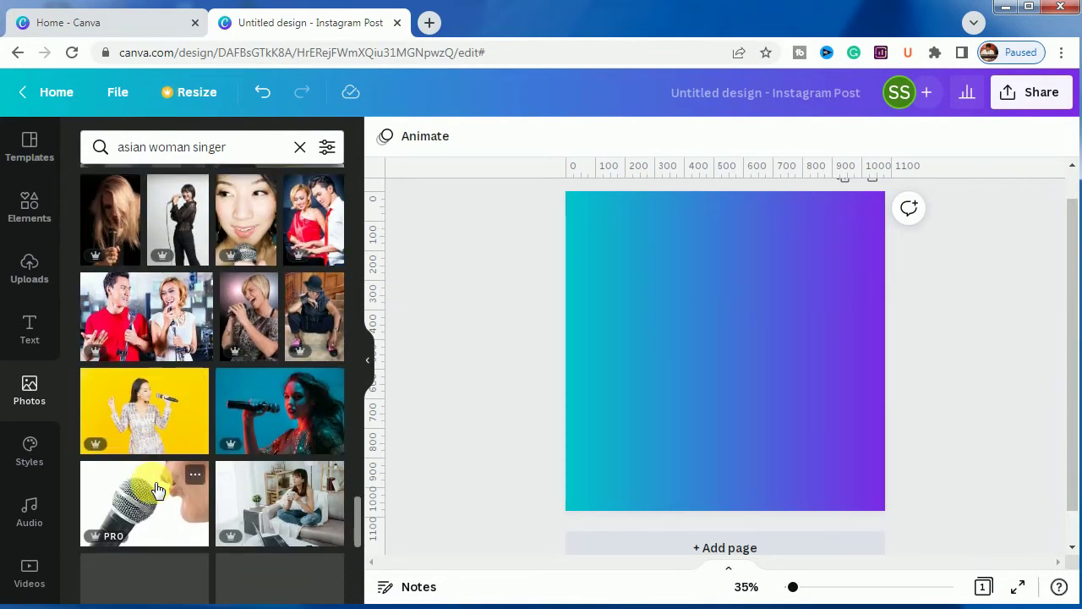
scroll(157, 488, "down", 1)
scroll(157, 489, "down", 10)
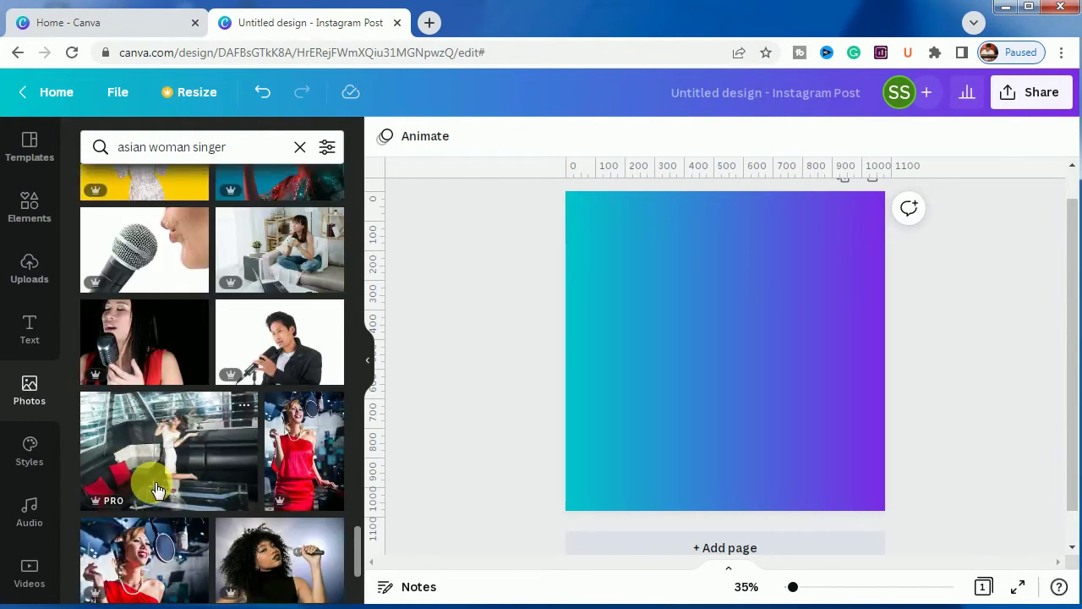
scroll(151, 482, "down", 1)
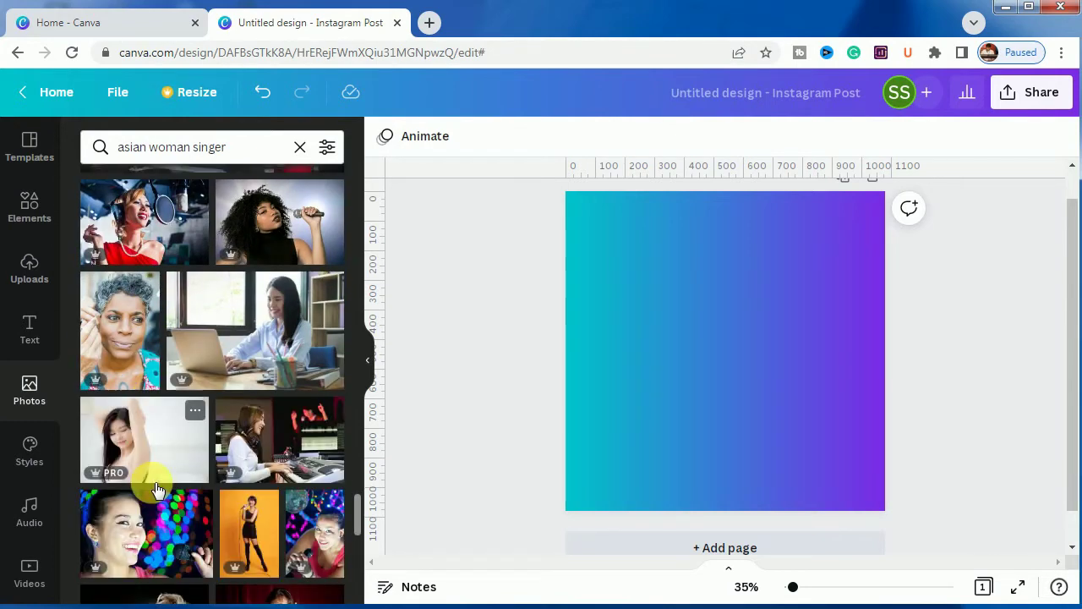
- Add the orange-backdrop singer photo, remove its background, and enlarge it to the page's bottom edge
left_click(251, 526)
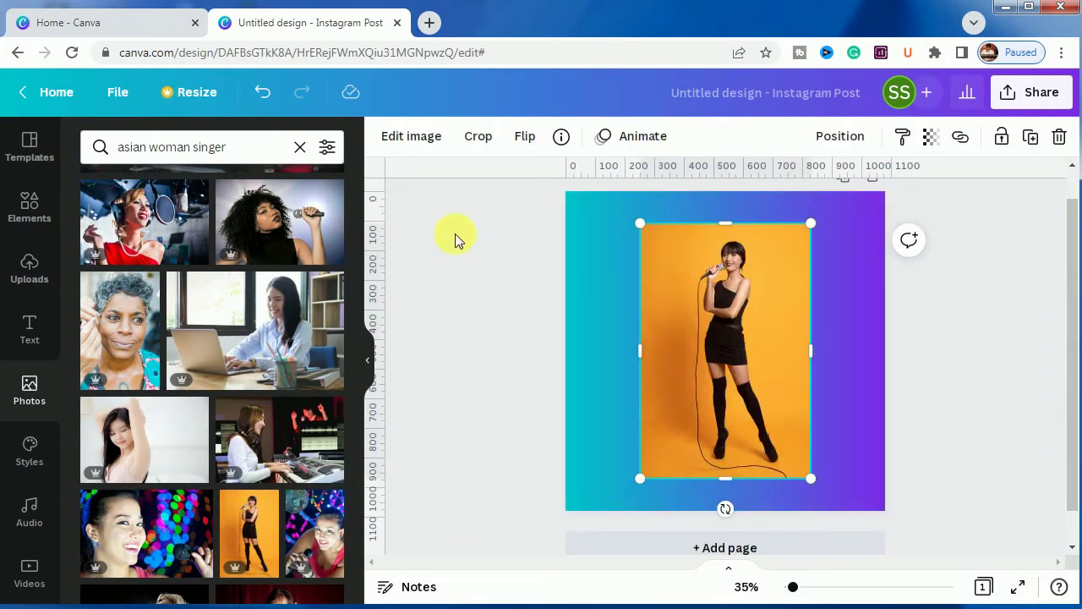
left_click(416, 145)
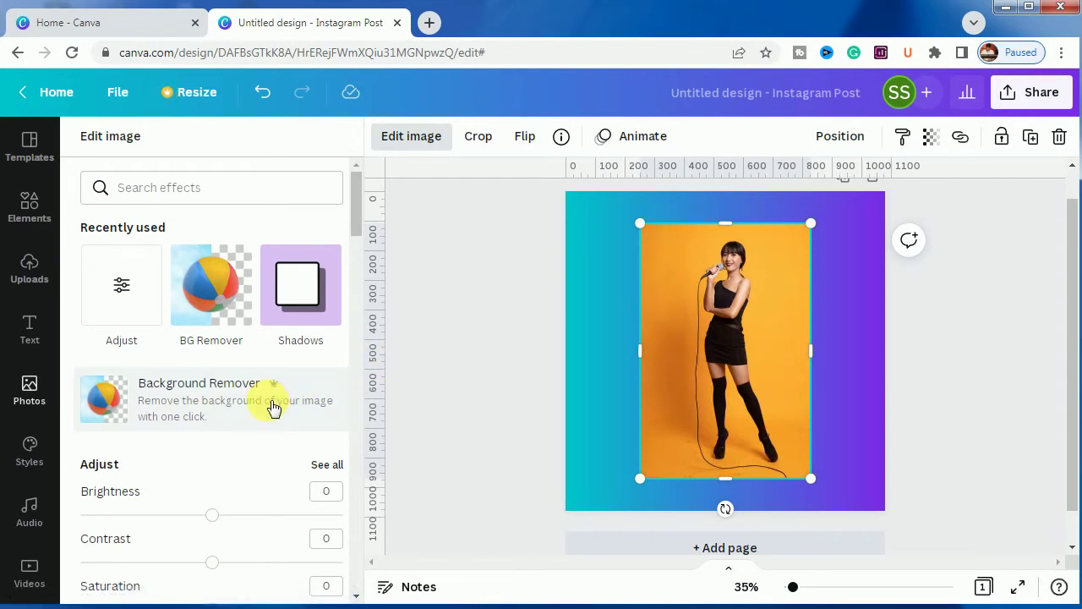
left_click(351, 419)
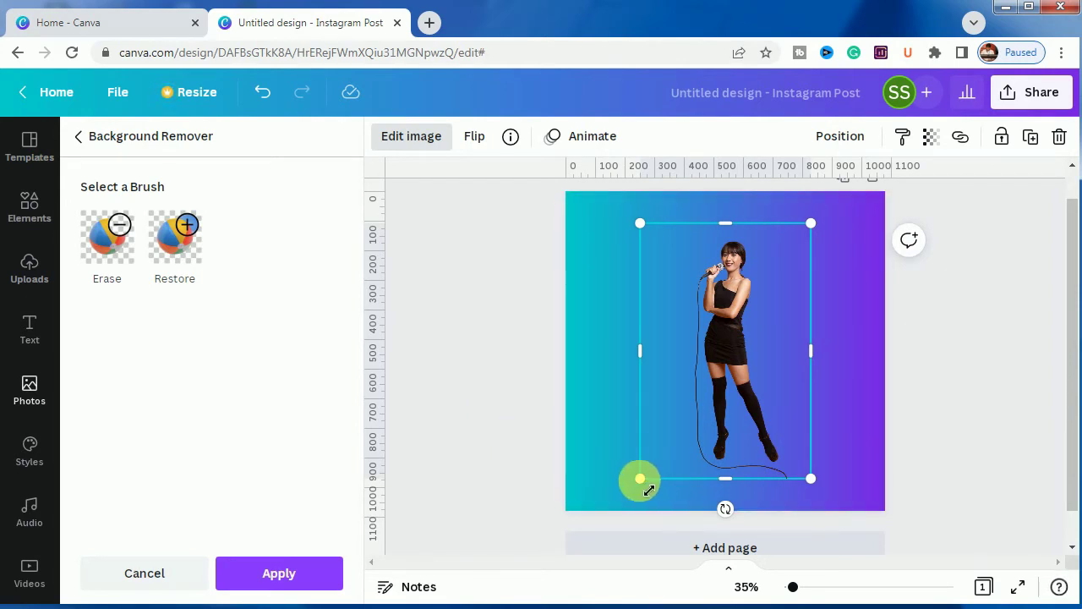
left_click_drag(641, 479, 618, 514)
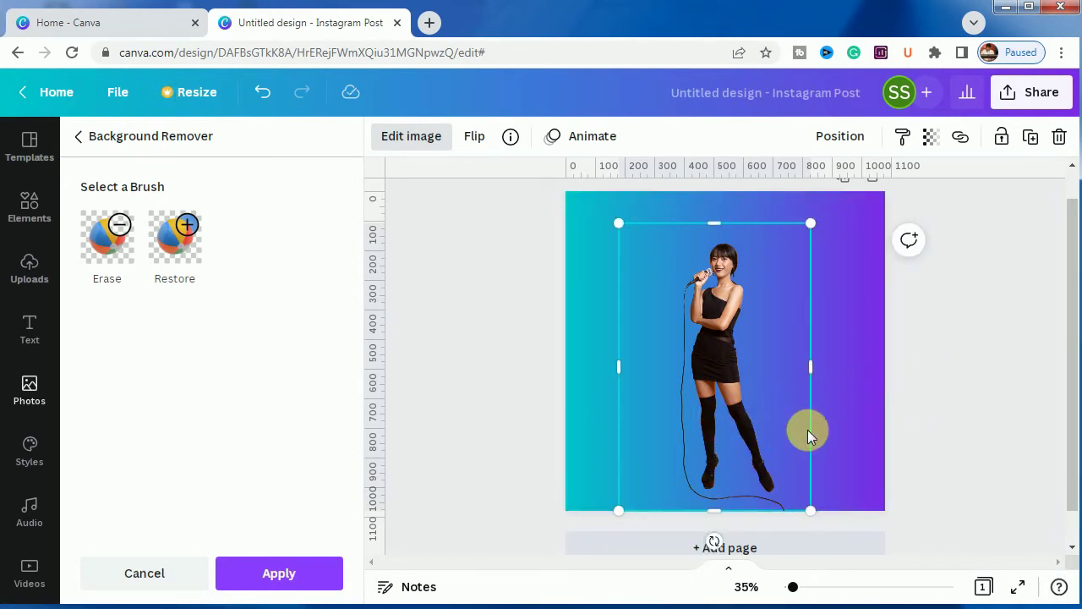
- Paste a copy of the cut-out singer onto blank Page 2, then reopen the 'gradient' Elements results
left_click(905, 431)
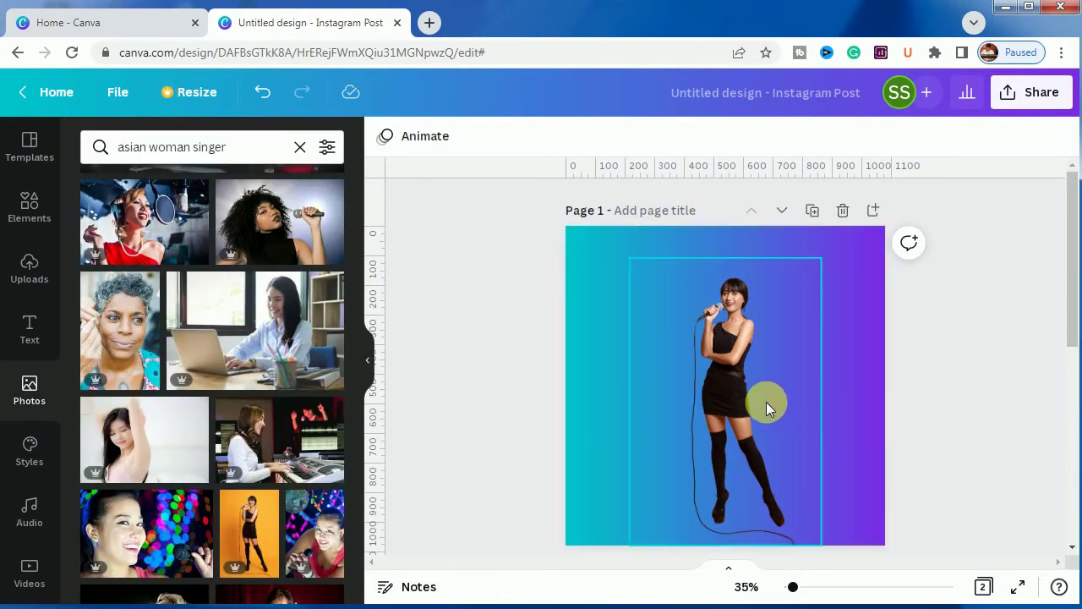
left_click(766, 402)
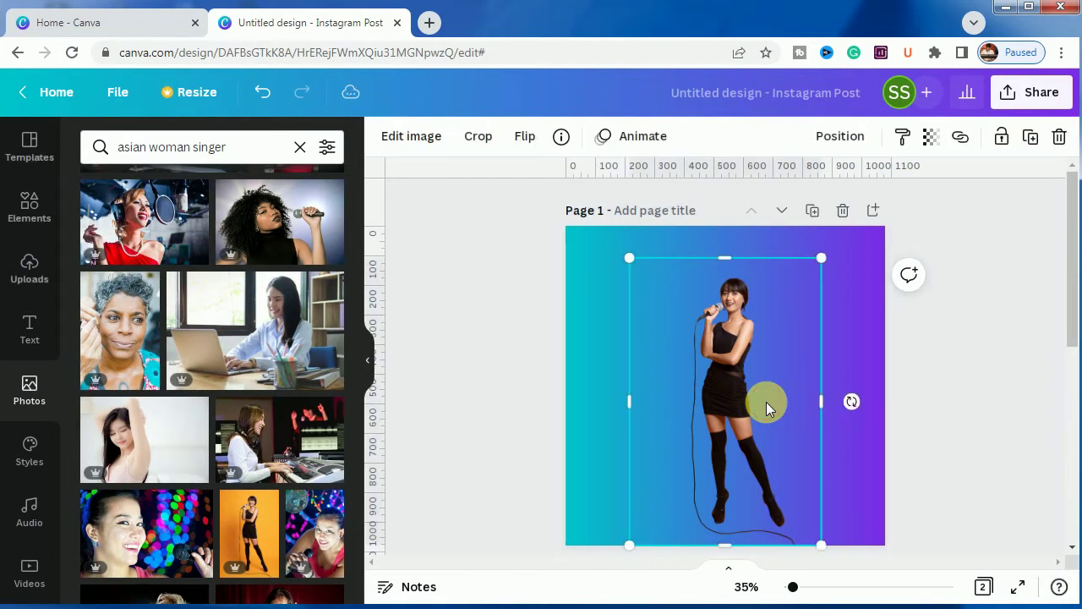
left_click(1034, 138)
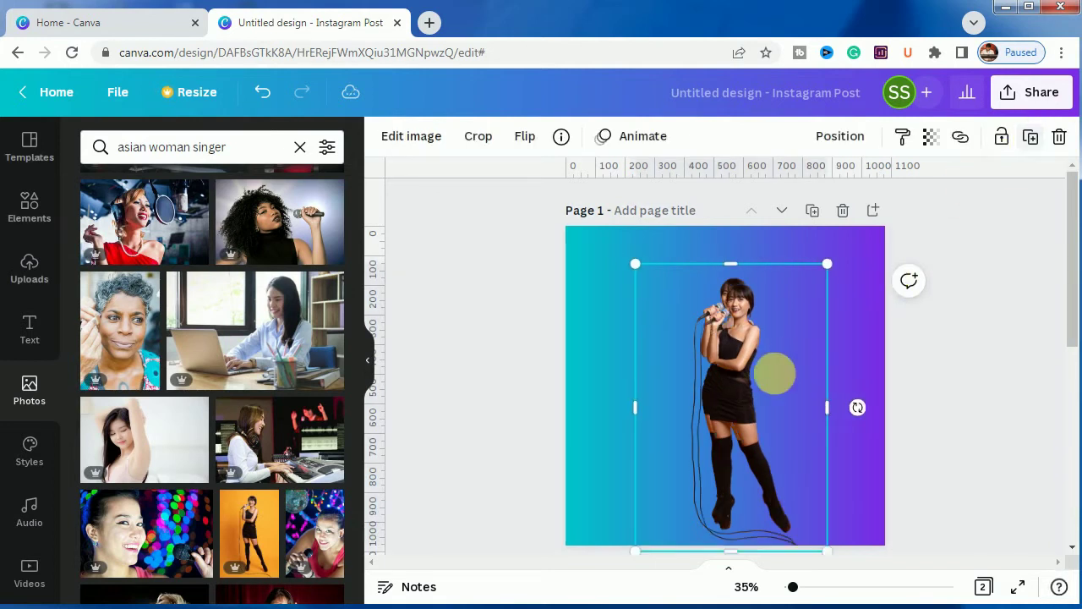
key("ctrl+d")
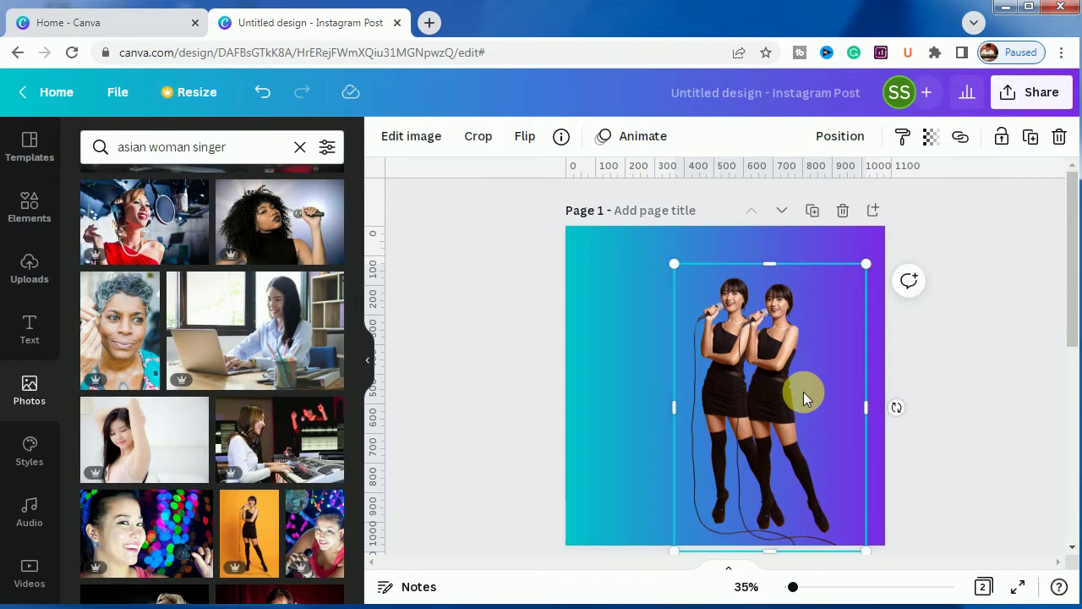
key("Delete")
scroll(730, 471, "down", 2)
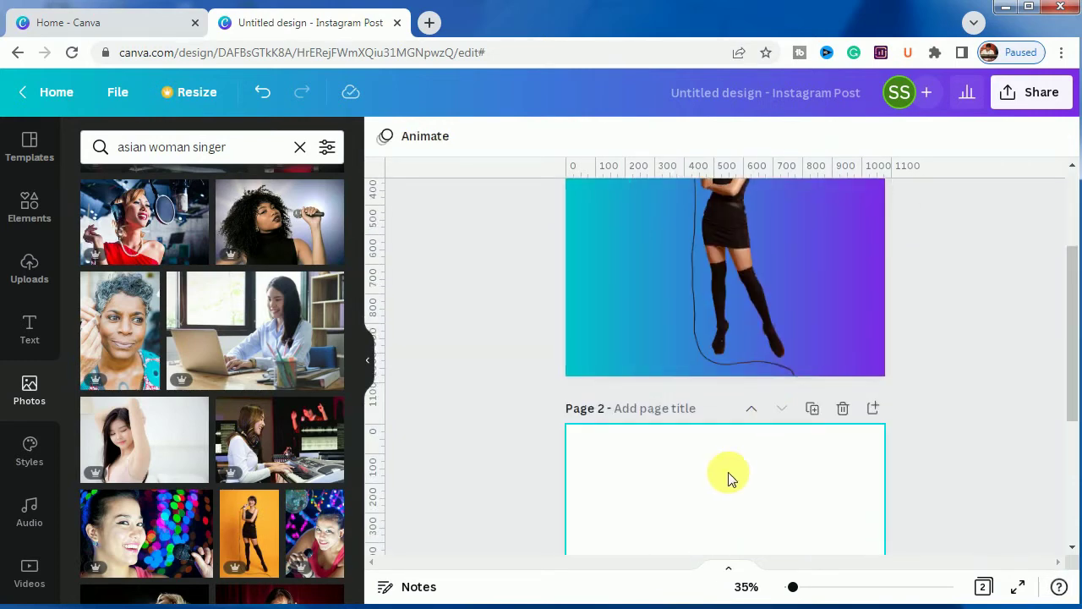
left_click(729, 476)
key("ctrl+v")
left_click(524, 446)
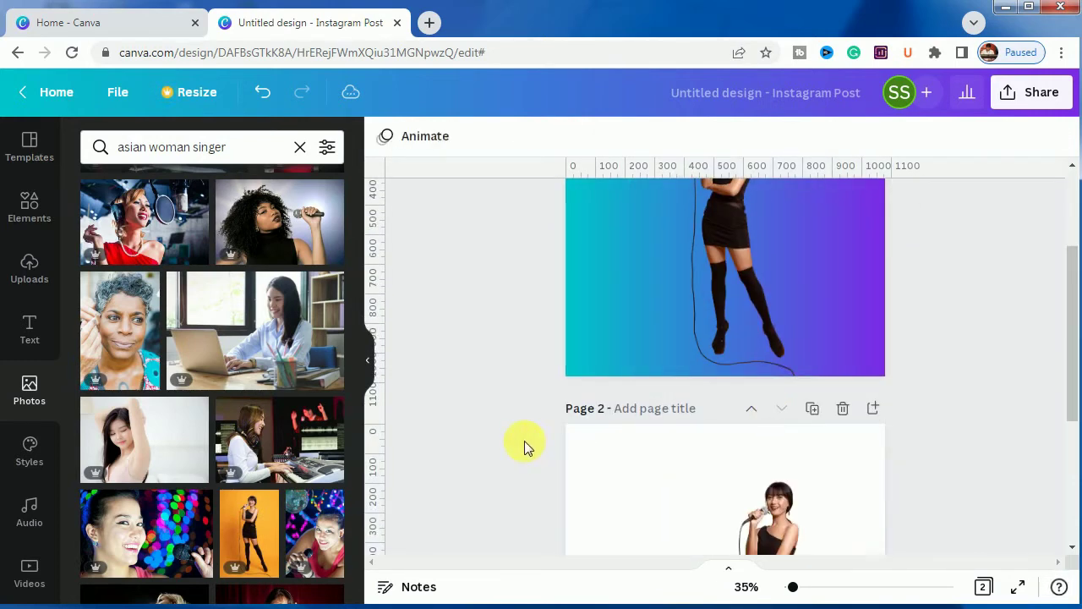
scroll(524, 442, "up", 2)
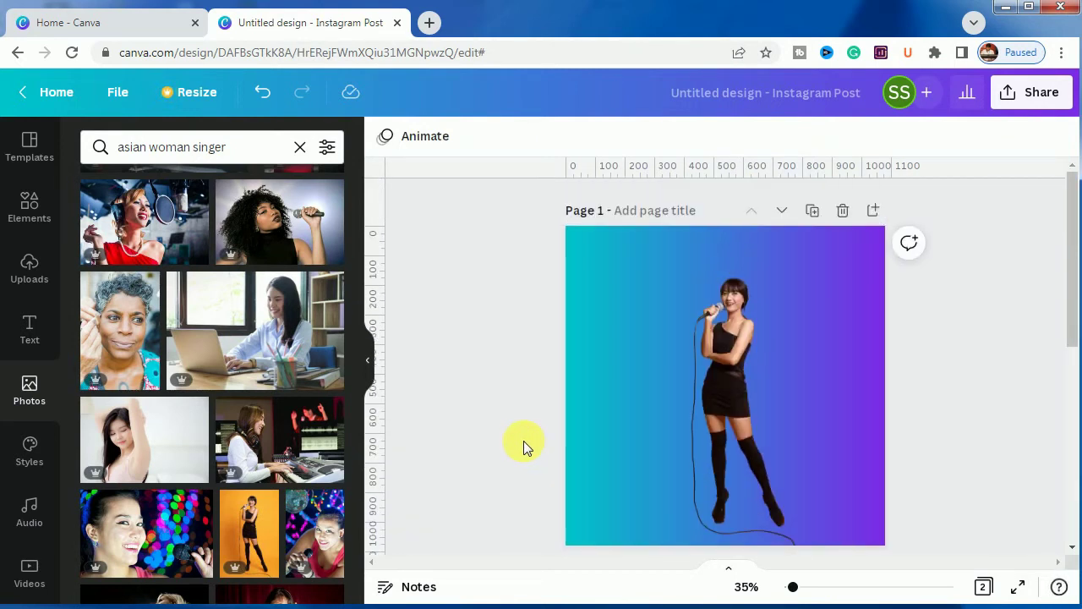
left_click(29, 206)
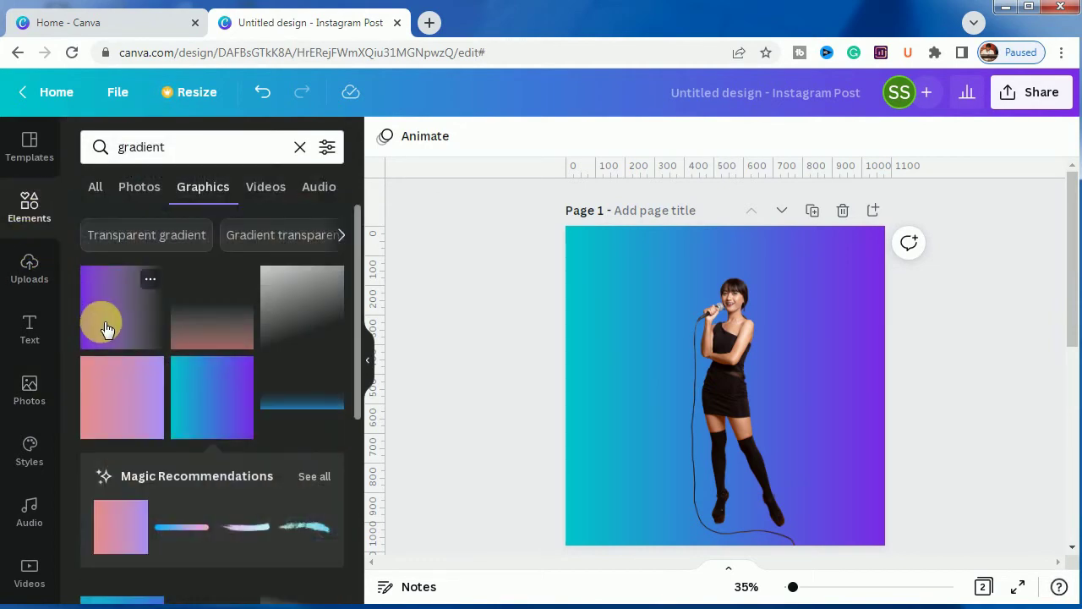
- Copy the phrase 'neon gradient mint purple star frame' from the Notepad window
left_click(296, 608)
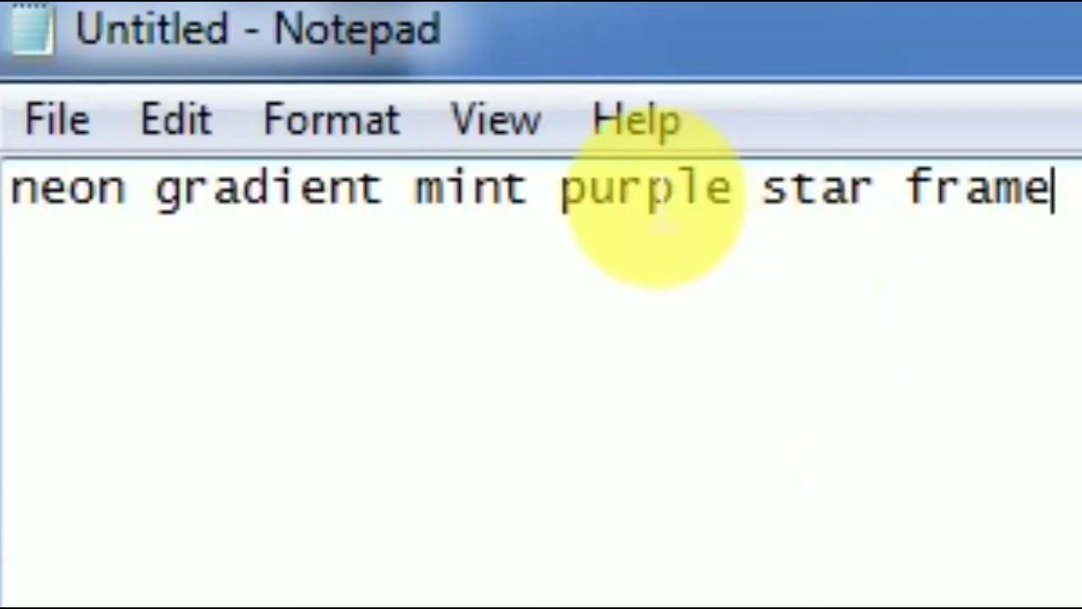
left_click(621, 193)
key("ctrl+a")
key("ctrl+c")
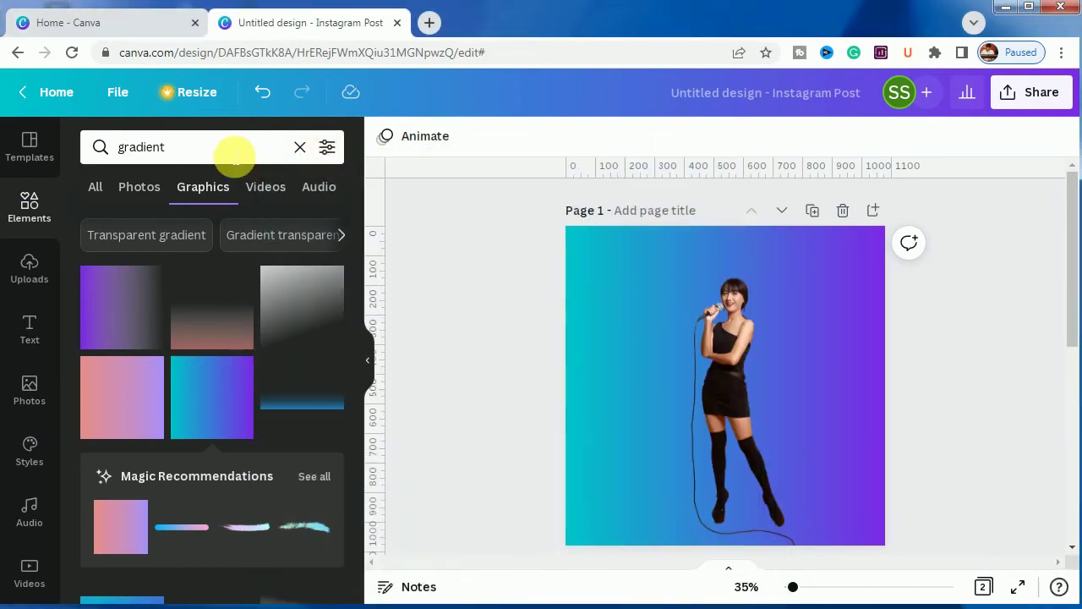
- Search Elements for 'neon gradient mint purple star frame' and add the neon star outline
left_click(230, 152)
key("ctrl+a")
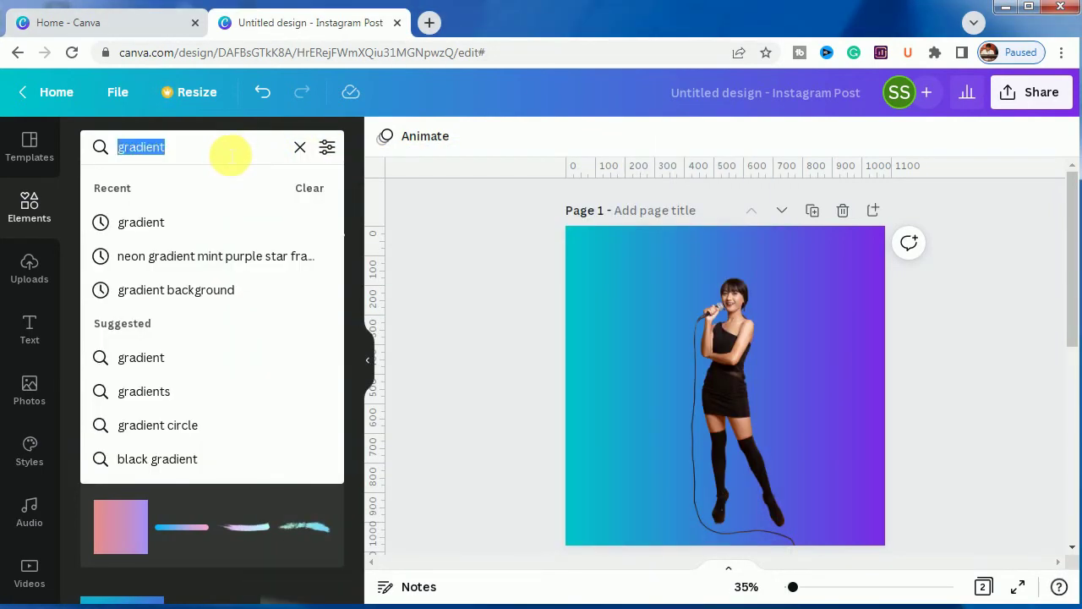
key("ctrl+v")
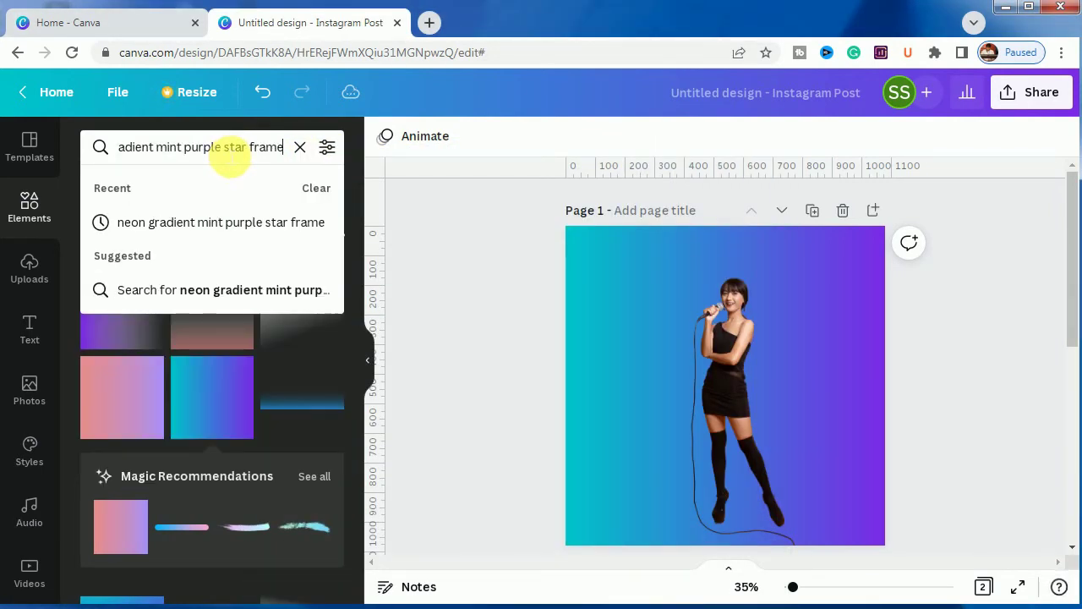
key("Return")
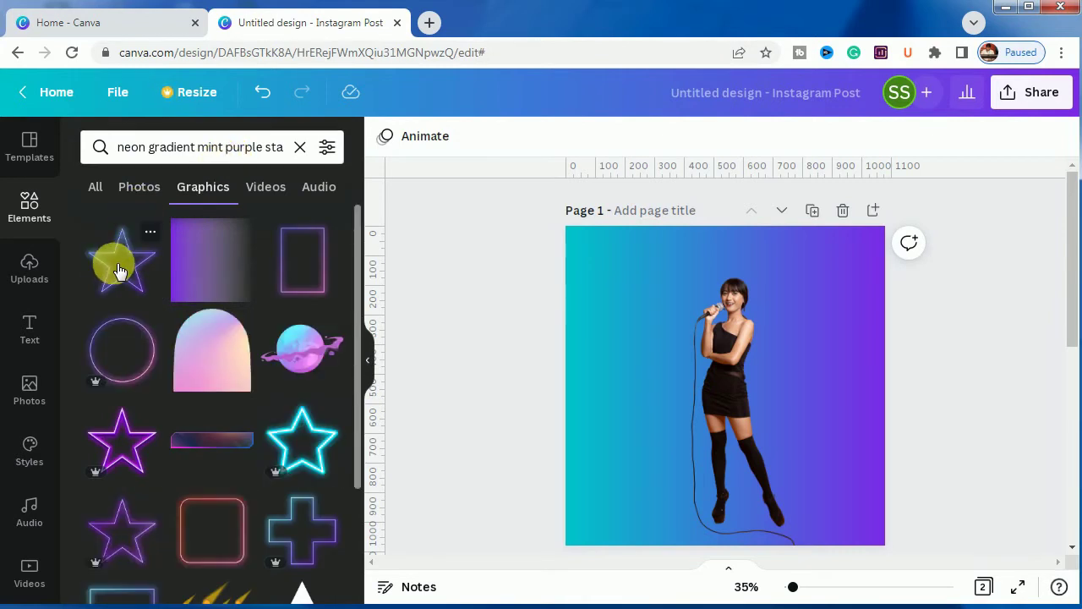
left_click(119, 268)
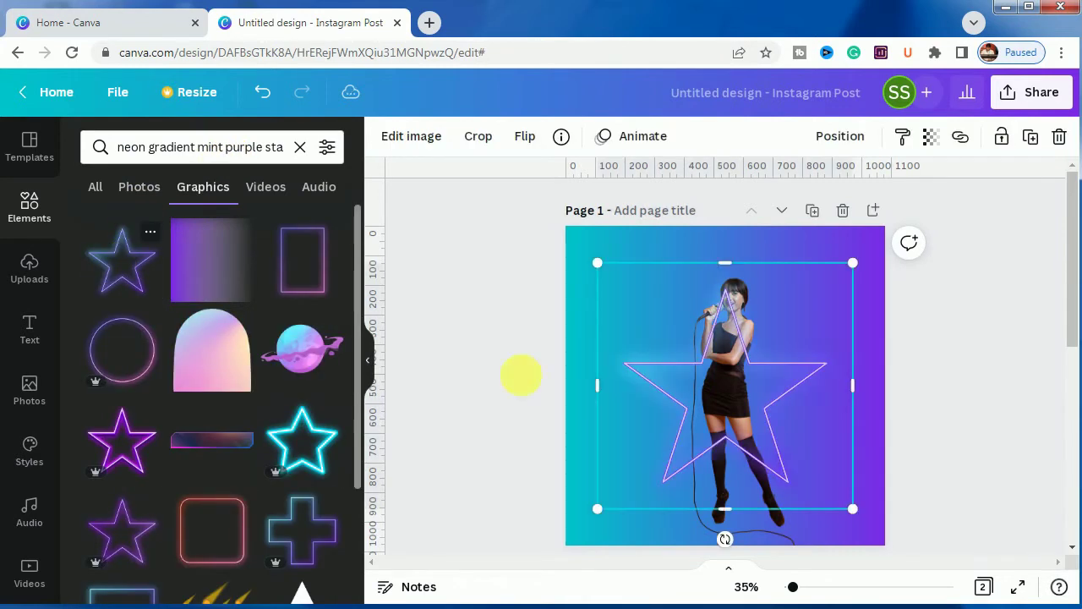
- Enlarge the neon star to nearly fill the page and centre it around the singer
left_click_drag(744, 435, 744, 406)
left_click_drag(854, 484, 899, 519)
left_click_drag(809, 443, 808, 456)
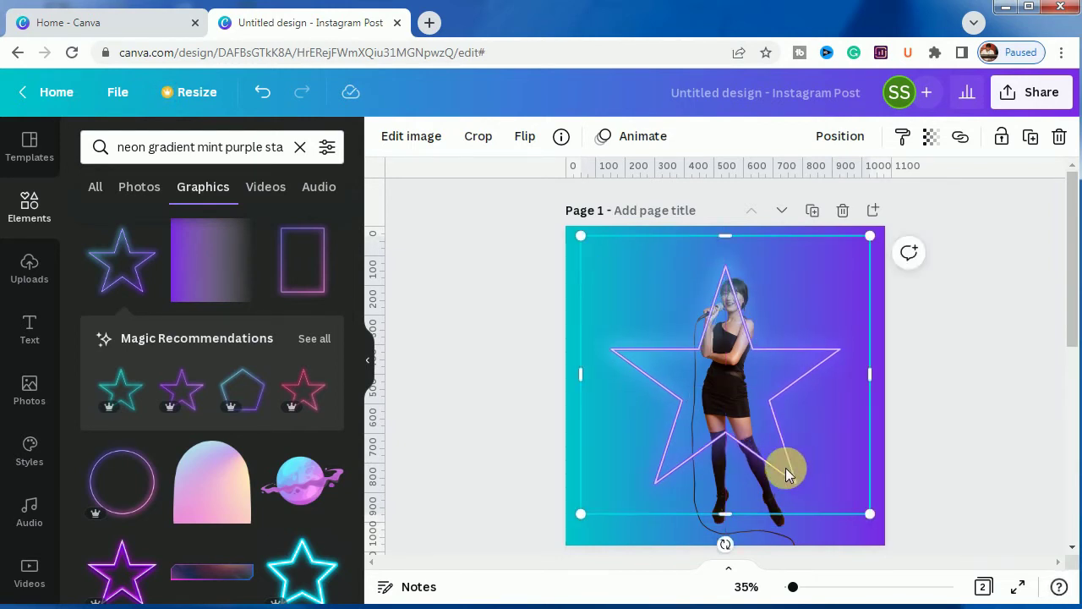
mouse_move(580, 513)
left_mouse_down()
mouse_move(583, 536)
mouse_move(580, 526)
left_mouse_up()
left_click_drag(718, 454, 738, 462)
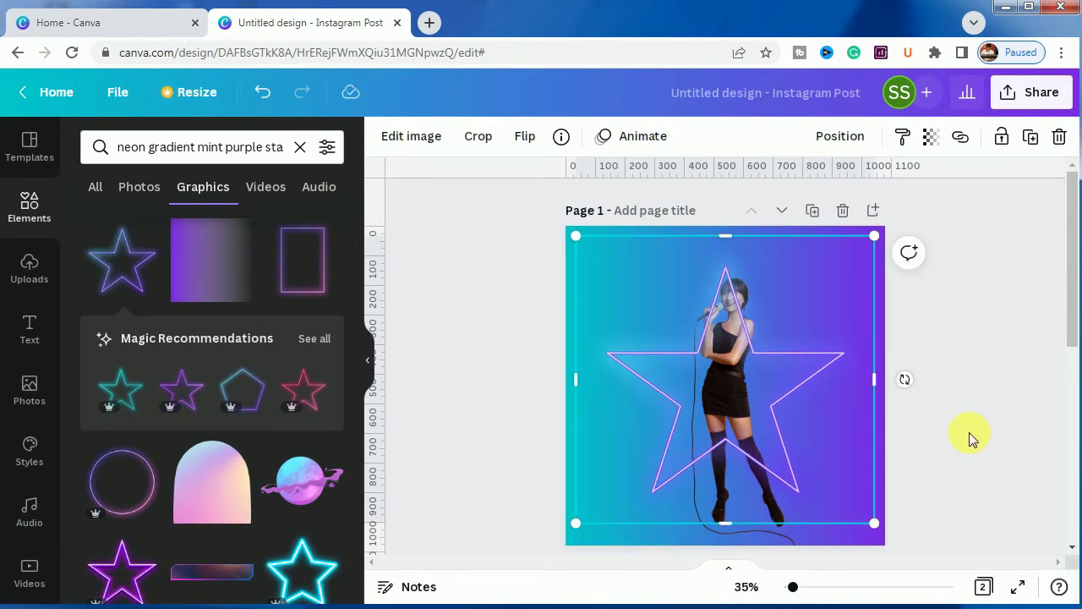
- Duplicate the neon star, align the copy over the original, and rotate it to about 33°
left_click(1033, 140)
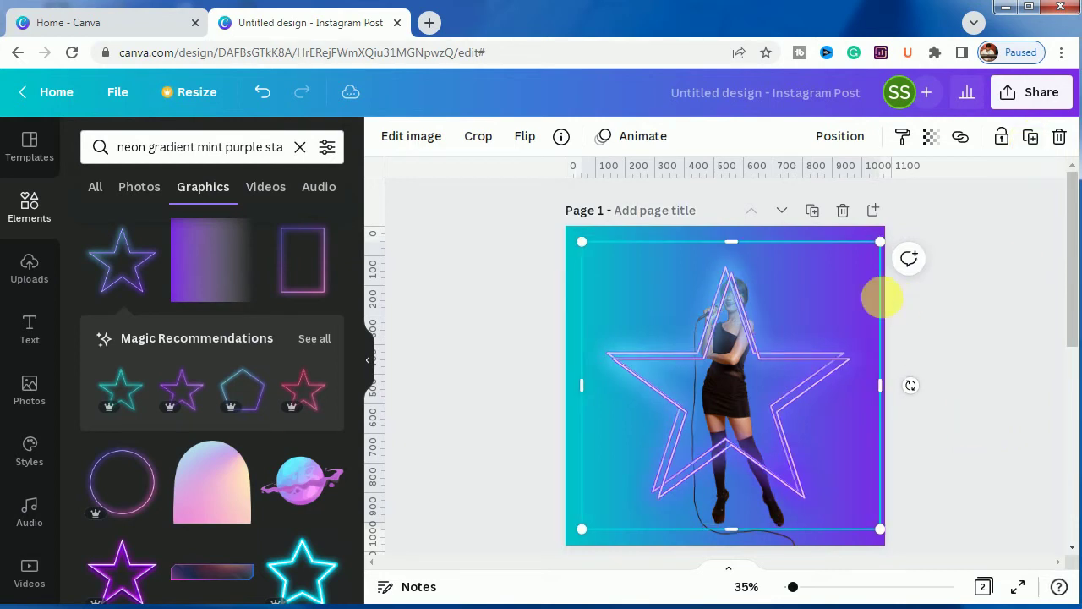
left_click_drag(796, 360, 780, 355)
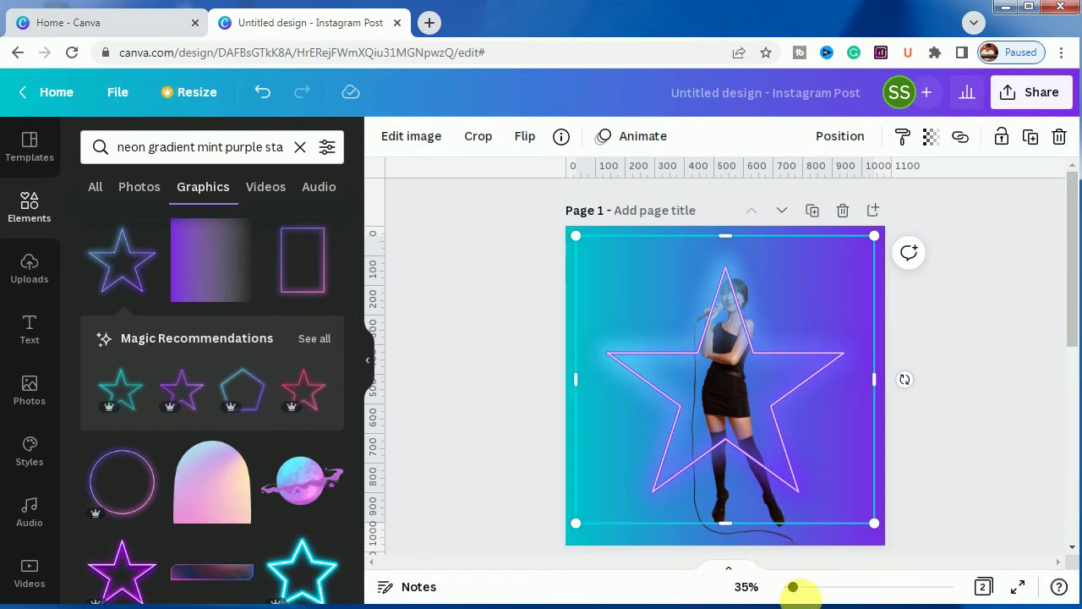
left_click_drag(793, 587, 791, 587)
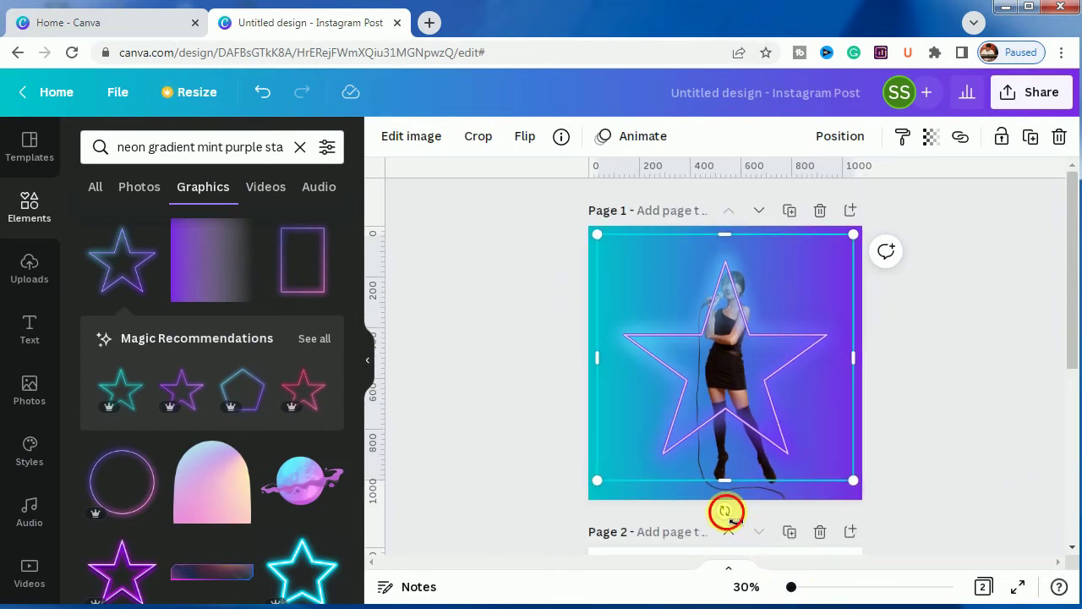
mouse_move(725, 512)
left_mouse_down()
mouse_move(694, 514)
mouse_move(707, 517)
left_mouse_up()
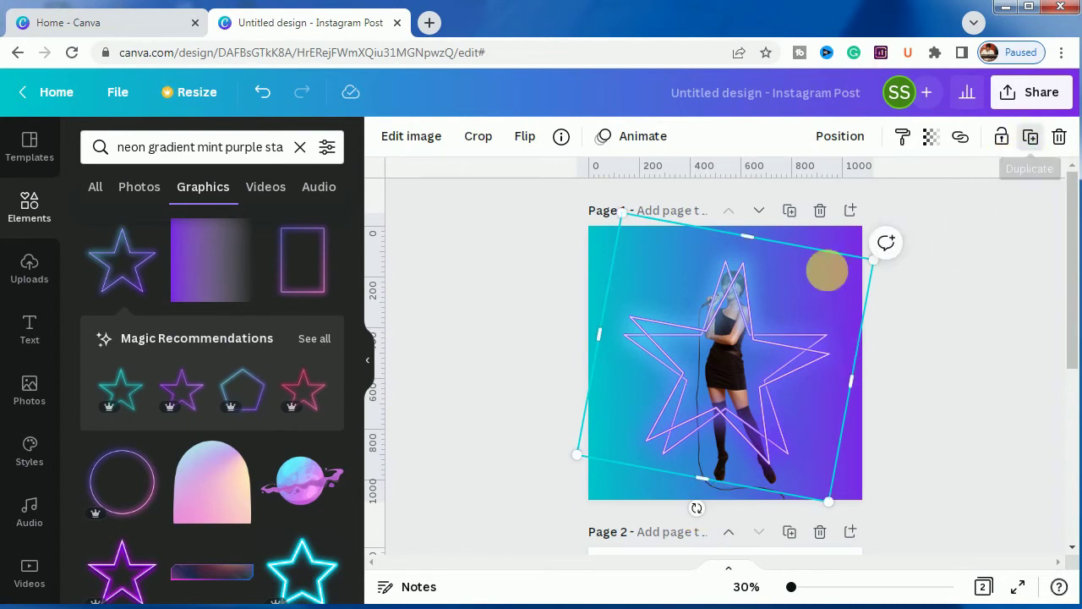
left_click_drag(725, 381, 719, 380)
left_click_drag(701, 515, 682, 515)
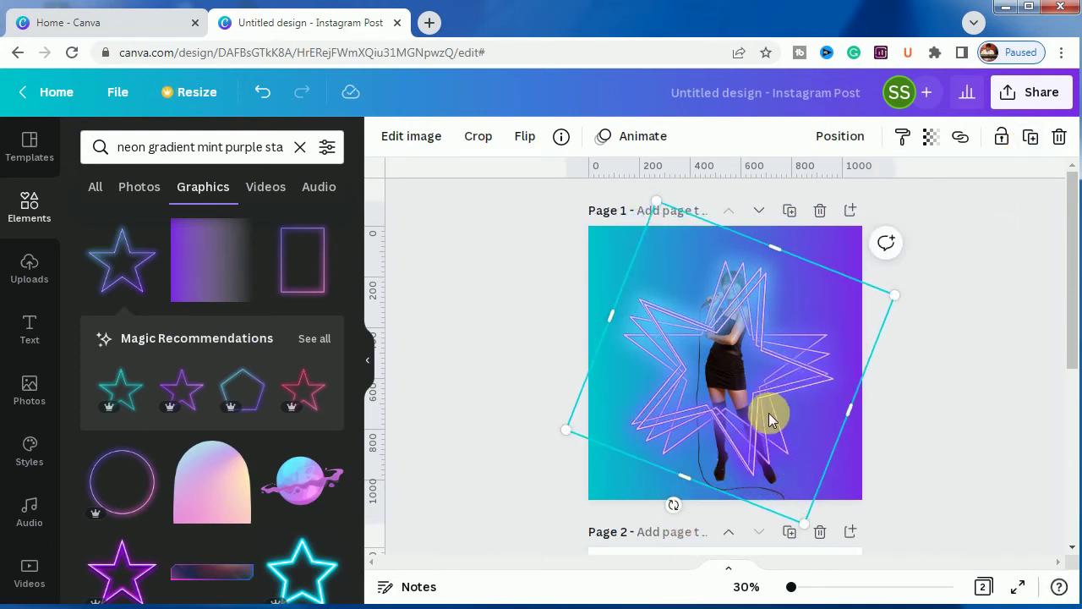
left_click_drag(774, 417, 769, 412)
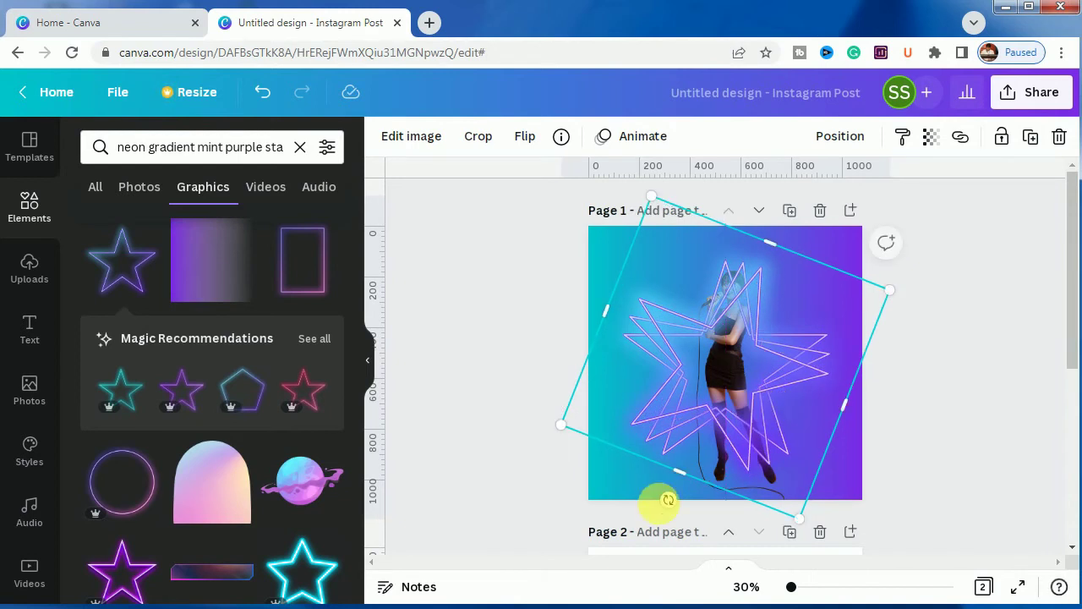
left_click_drag(679, 514, 659, 491)
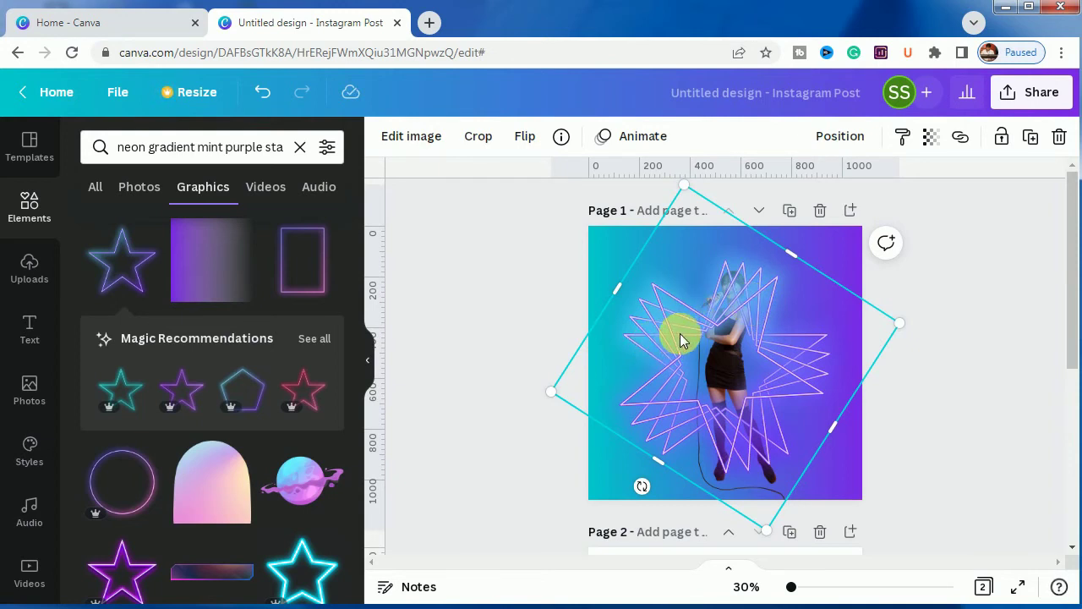
- Add three more aligned star copies rotated to increasing angles, including about 55° and 68°
left_click(1034, 141)
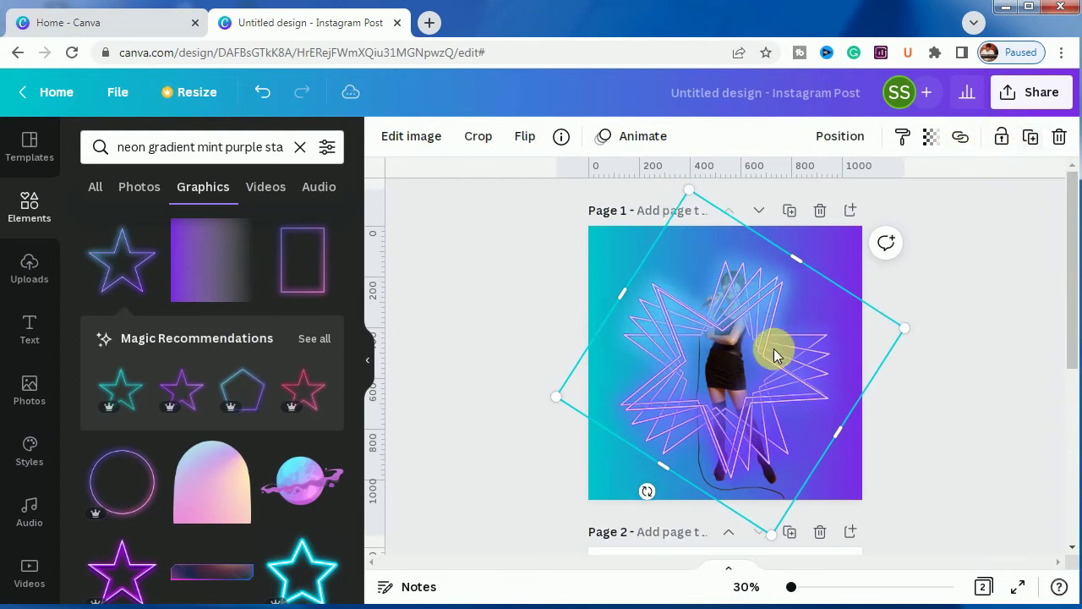
left_click_drag(761, 354, 756, 346)
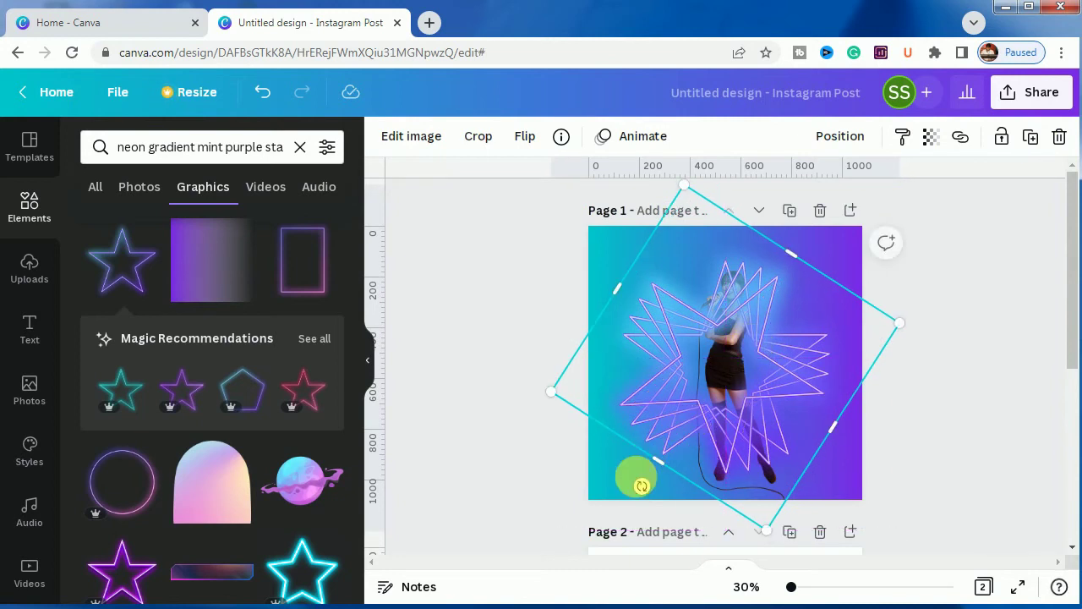
mouse_move(640, 488)
left_mouse_down()
mouse_move(618, 473)
mouse_move(623, 480)
left_mouse_up()
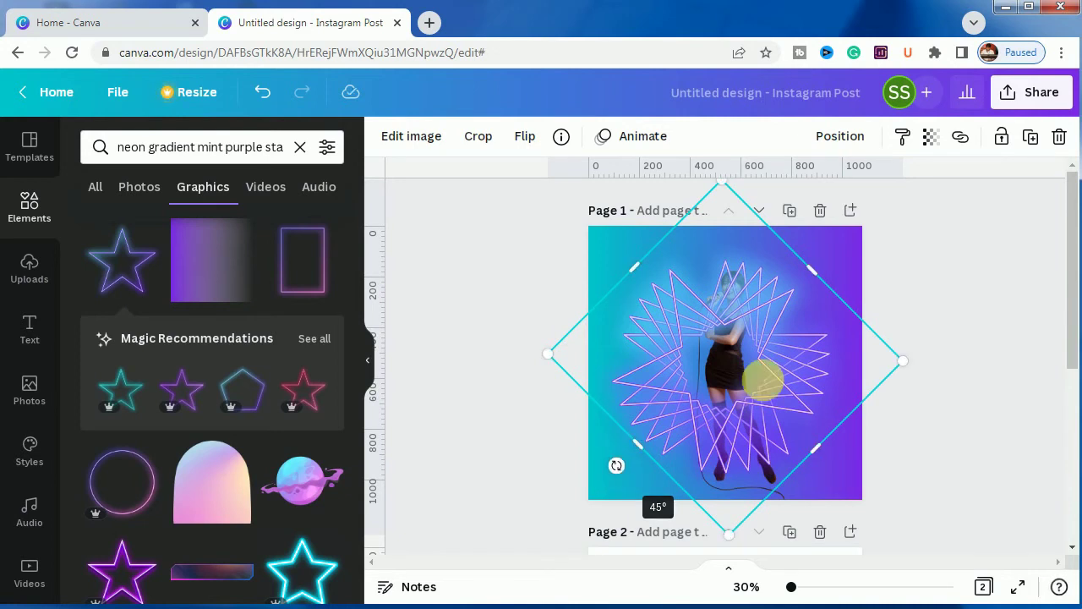
left_click(1030, 138)
left_click_drag(773, 368, 778, 370)
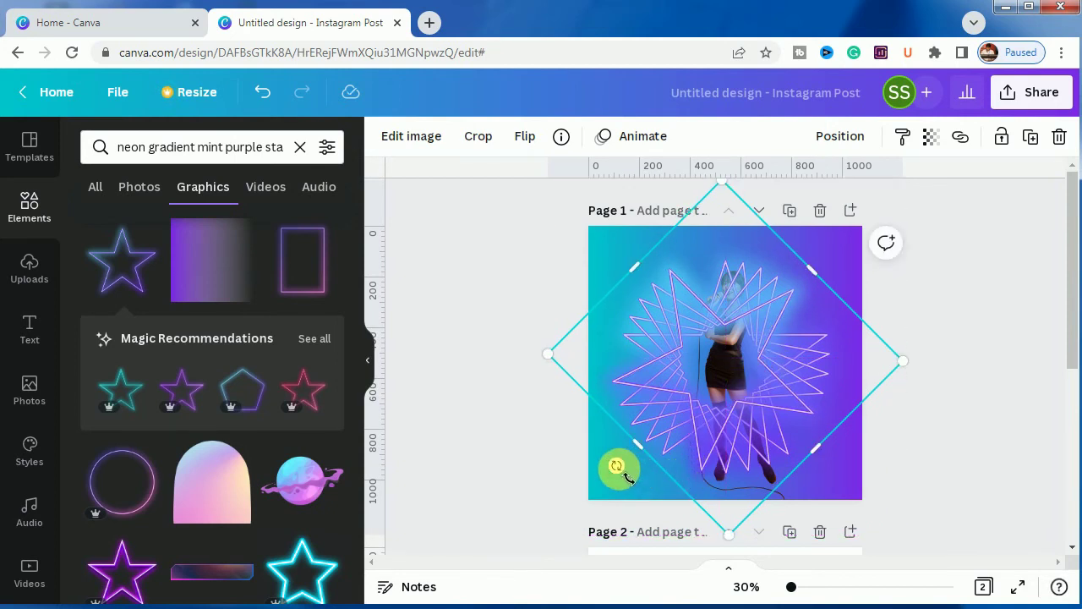
left_click_drag(616, 467, 603, 459)
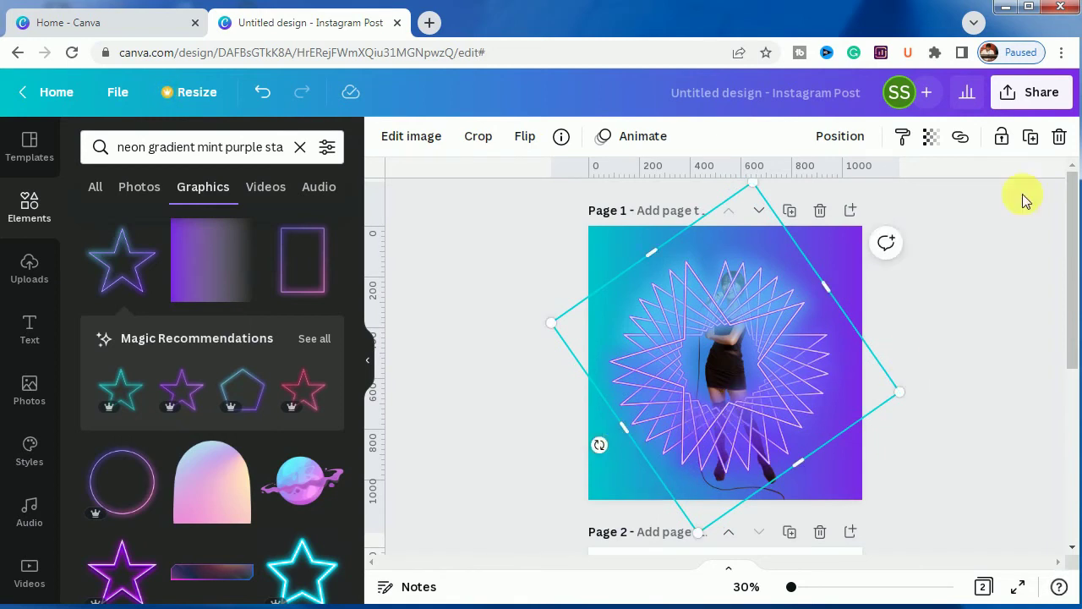
left_click(1031, 139)
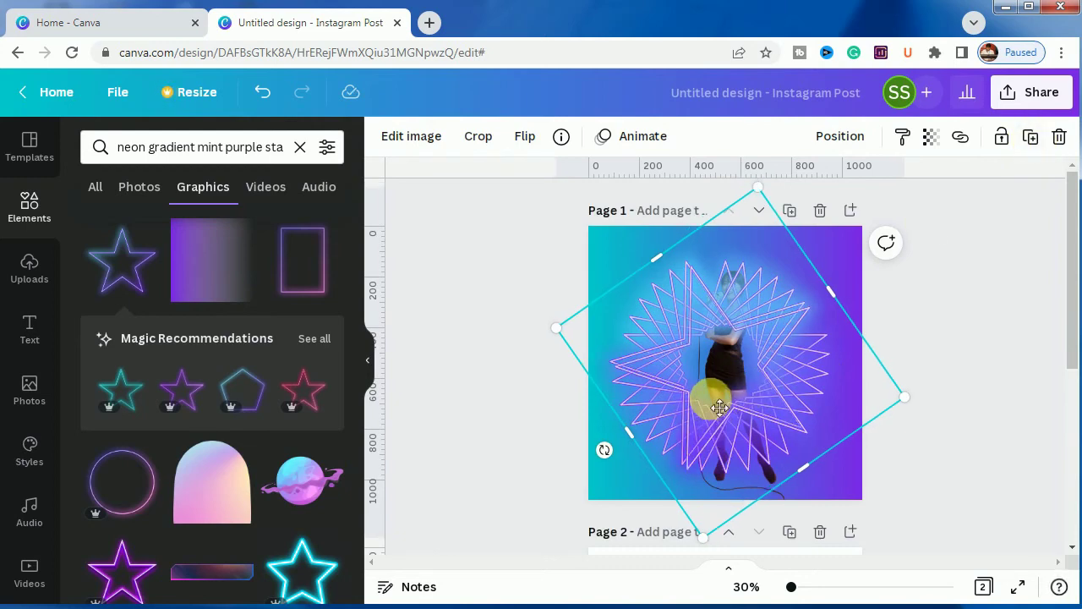
mouse_move(717, 406)
left_mouse_down()
mouse_move(711, 450)
mouse_move(709, 399)
mouse_move(718, 410)
left_mouse_up()
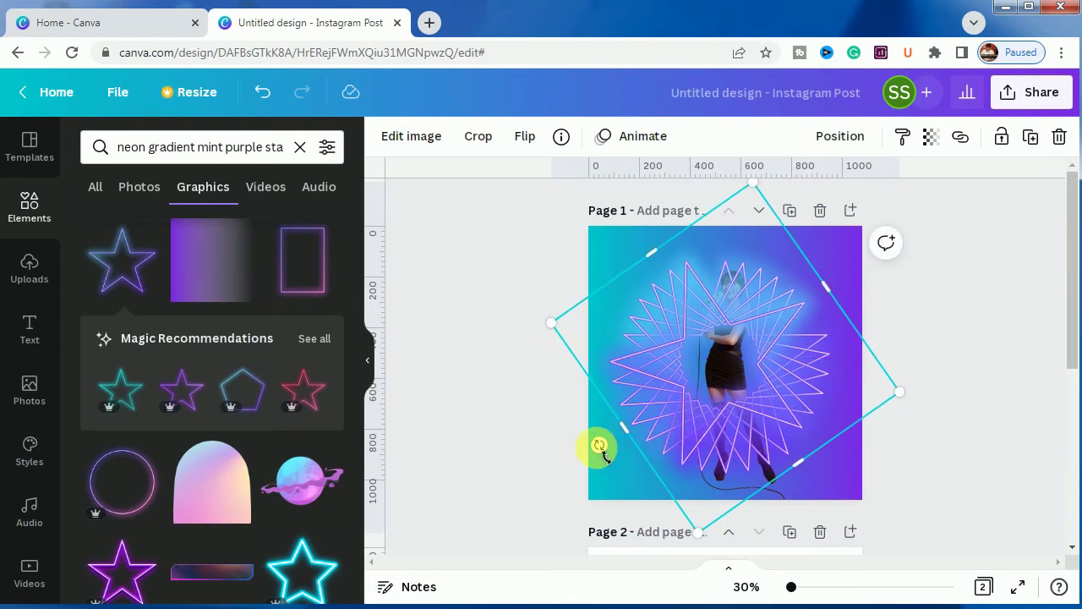
left_click_drag(597, 447, 589, 425)
- Copy the singer cut-out from Page 2 and paste it onto Page 1
left_click(1007, 438)
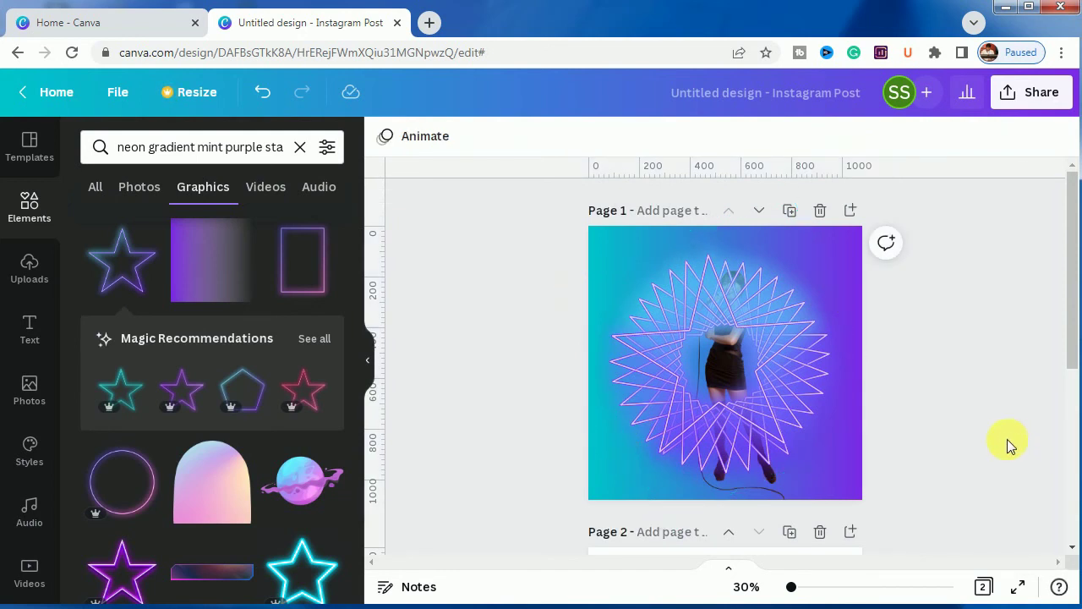
scroll(1008, 446, "down", 2)
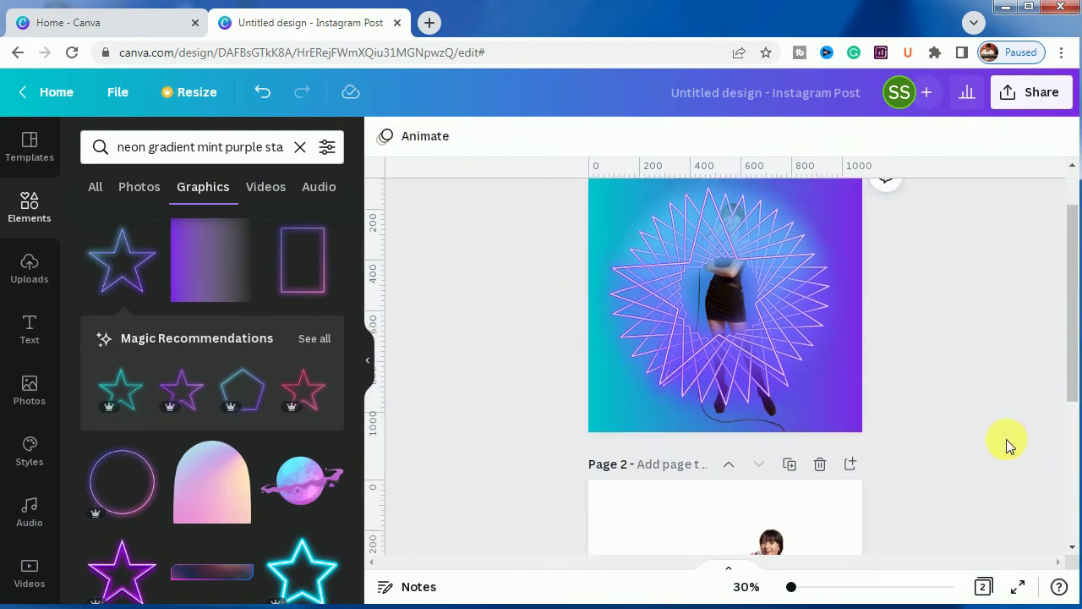
left_click(794, 540)
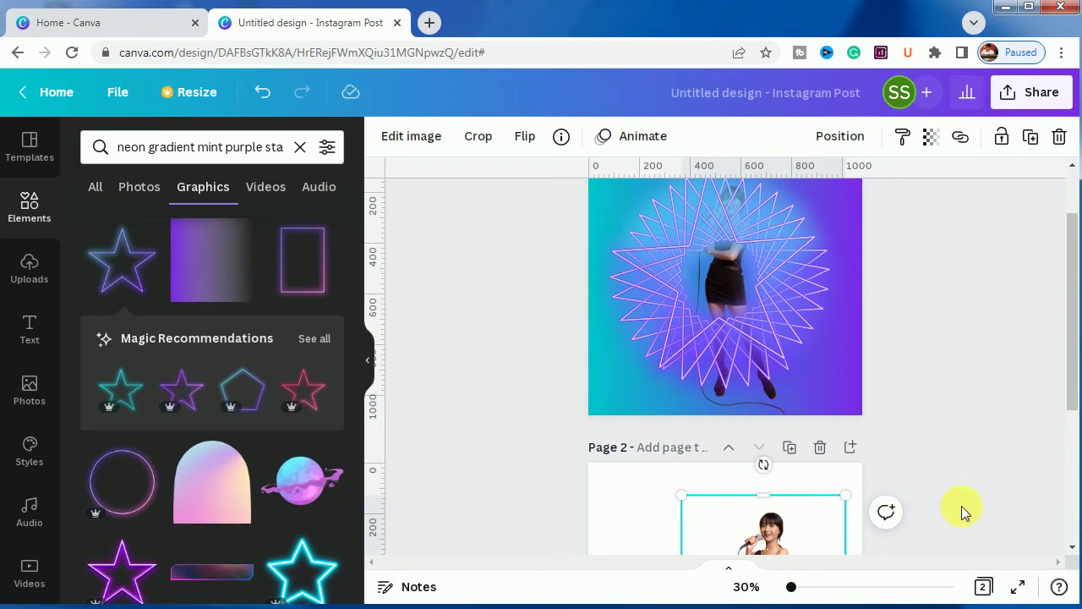
scroll(961, 506, "up", 2)
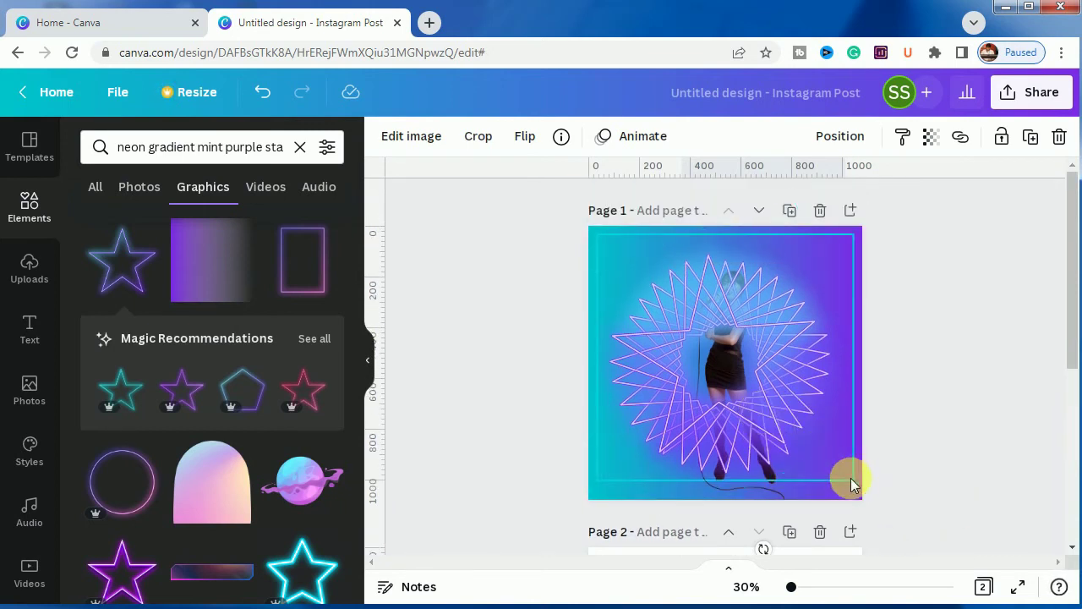
left_click(854, 480)
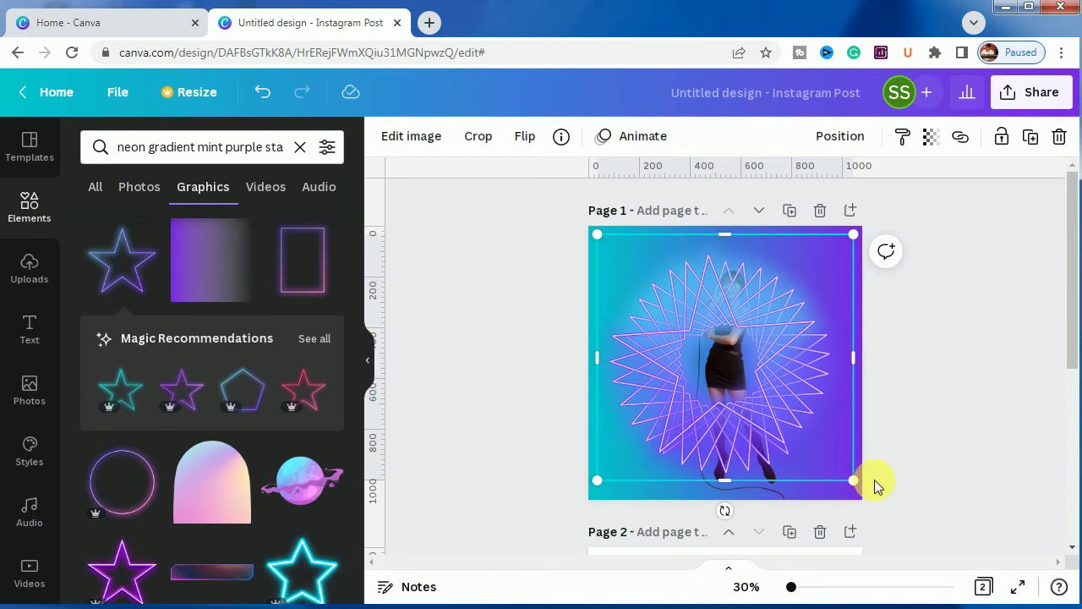
key("ctrl+v")
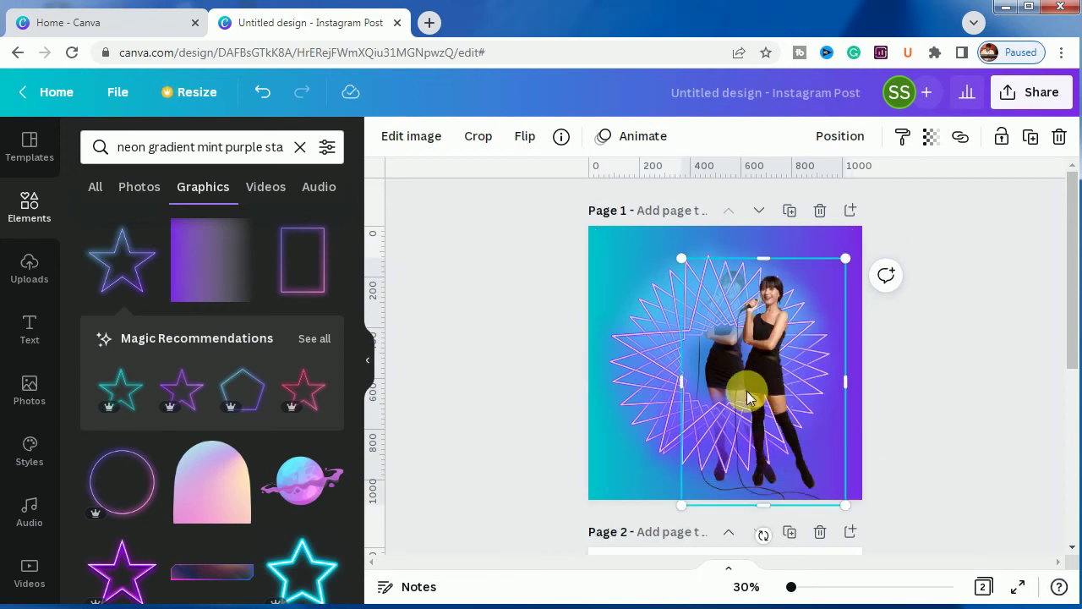
- Centre the pasted singer over the star burst and crop her to the waist
left_click_drag(725, 387, 733, 386)
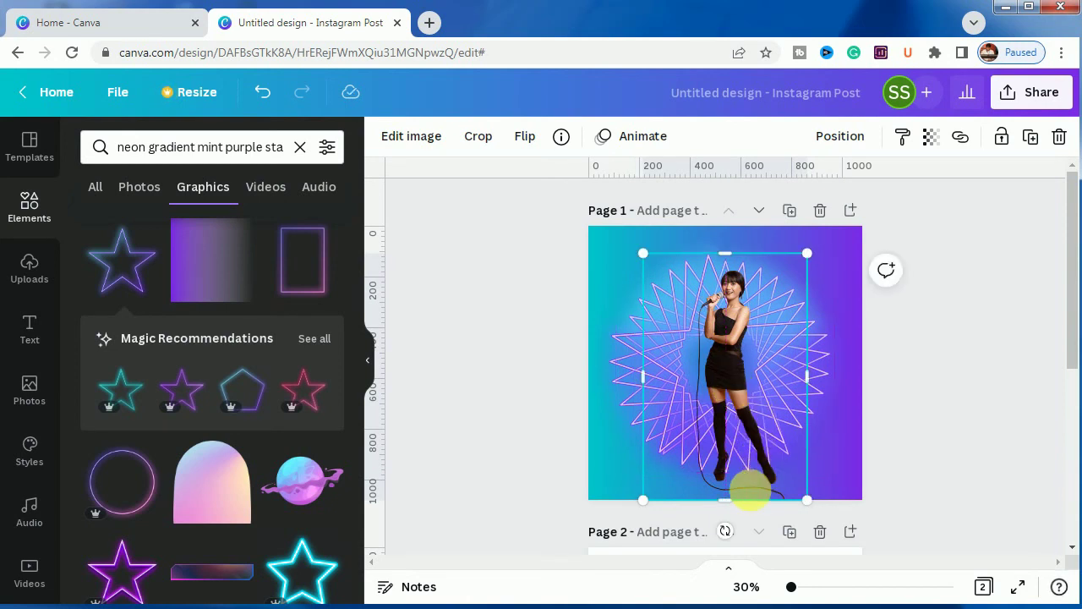
left_click_drag(736, 503, 748, 411)
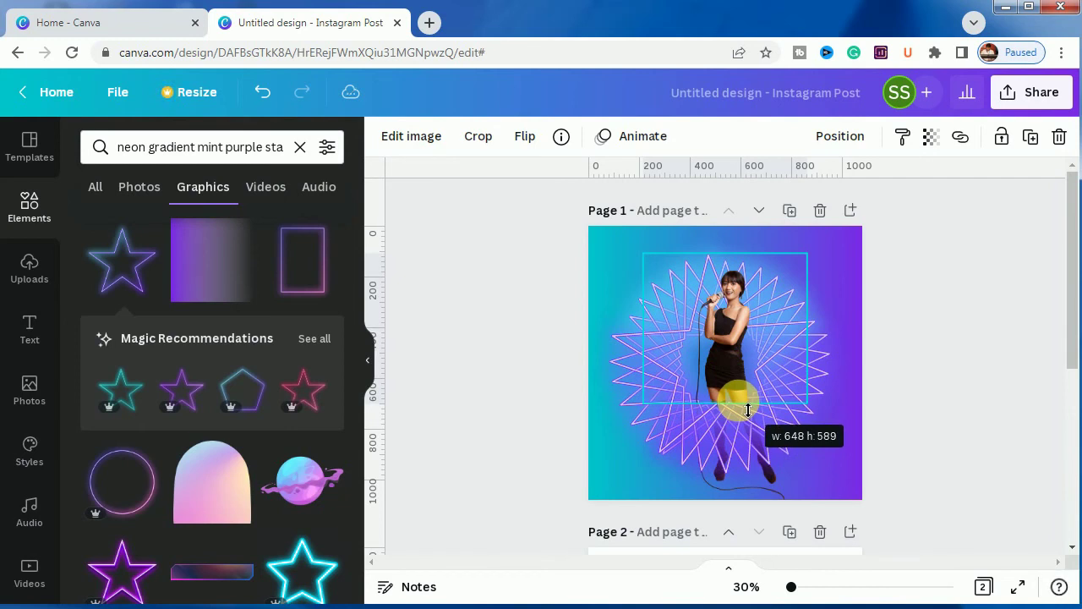
left_click_drag(747, 411, 748, 411)
left_click(962, 433)
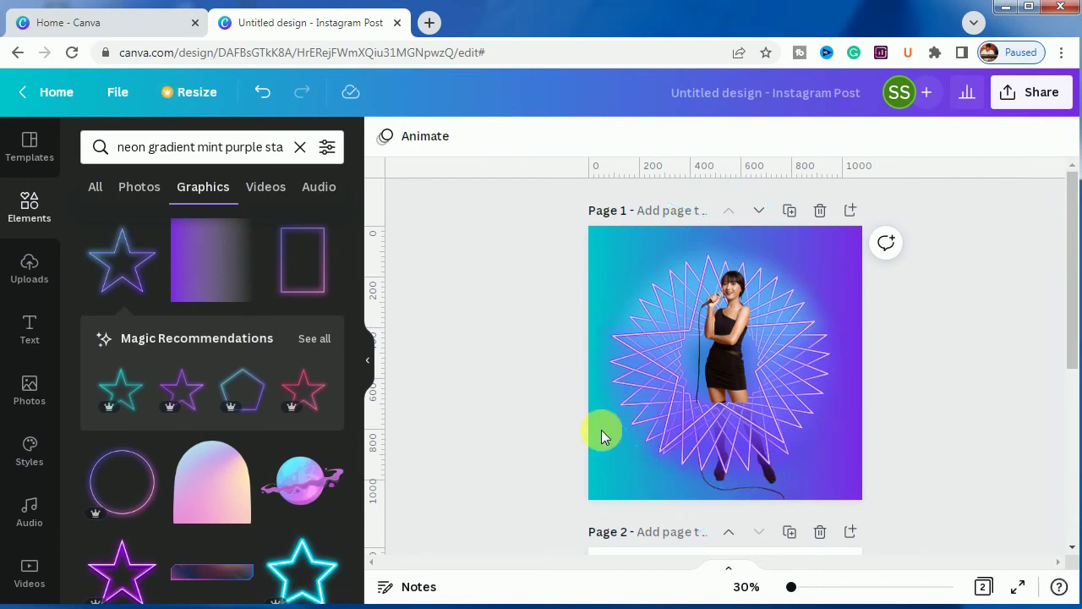
- Enlarge the star burst and singer together to about 1,481 × 1,481, then nudge them into place
left_click(640, 434)
key("ctrl+a")
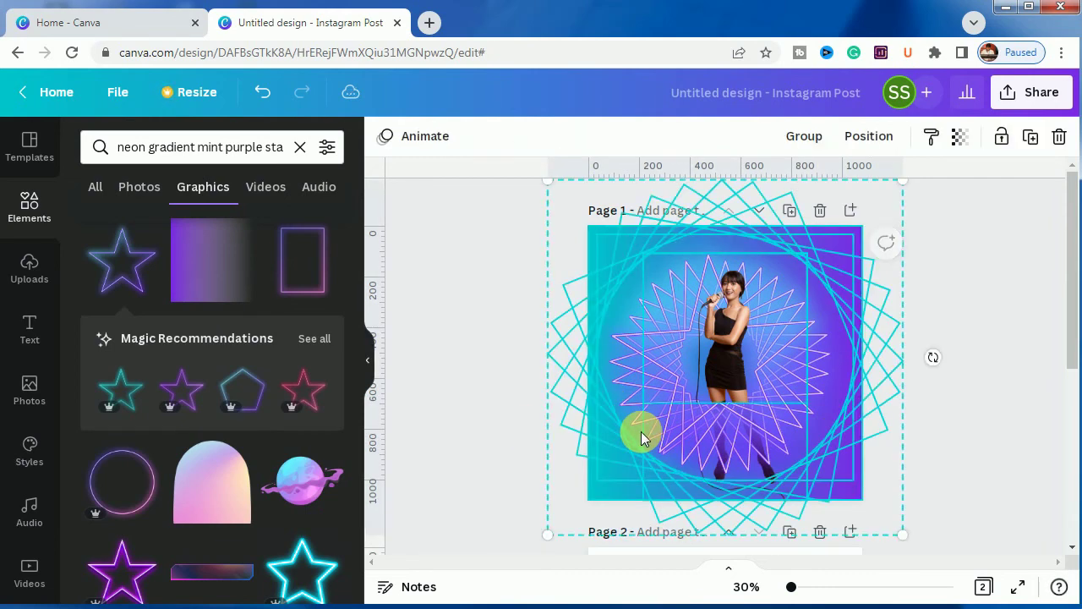
left_click_drag(555, 543, 532, 556)
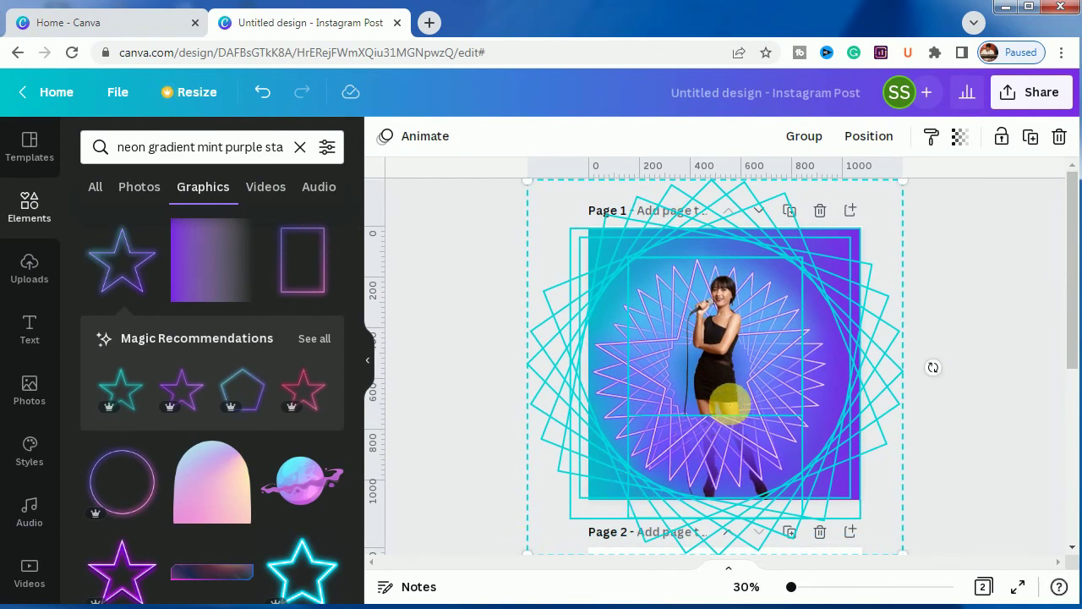
left_click_drag(741, 398, 742, 401)
left_click(979, 412)
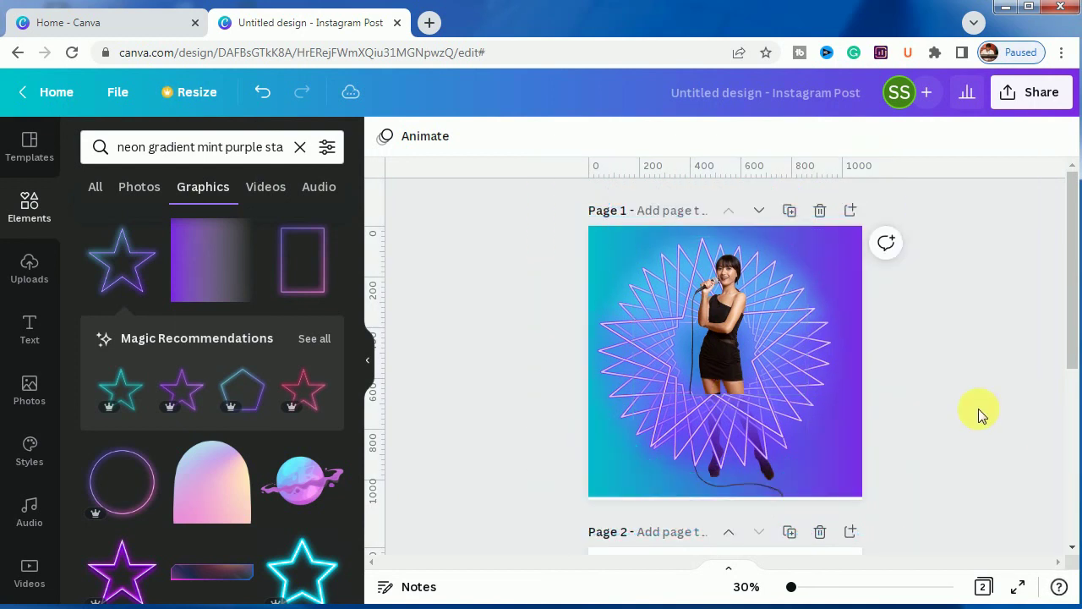